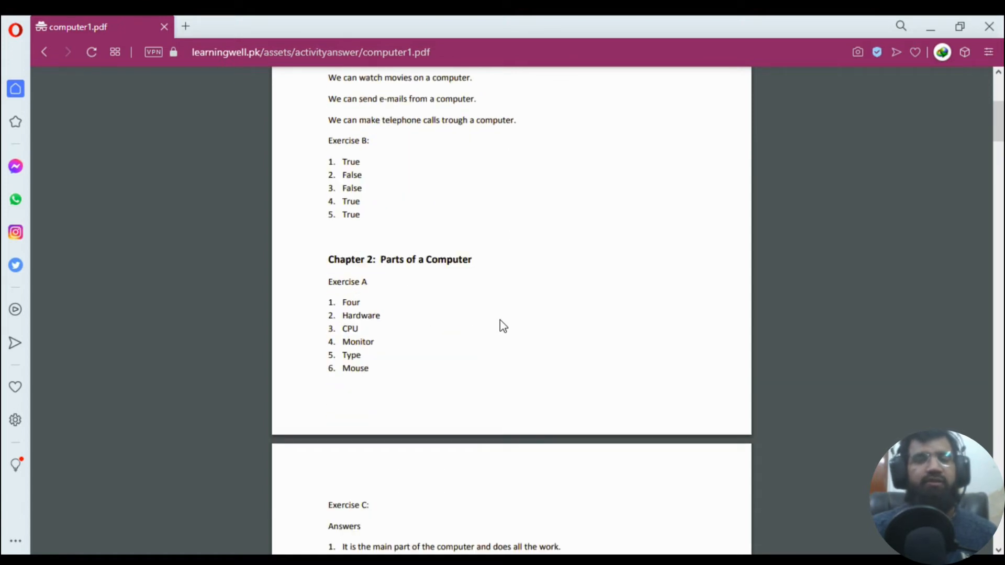
scroll(501, 325, "down", 6)
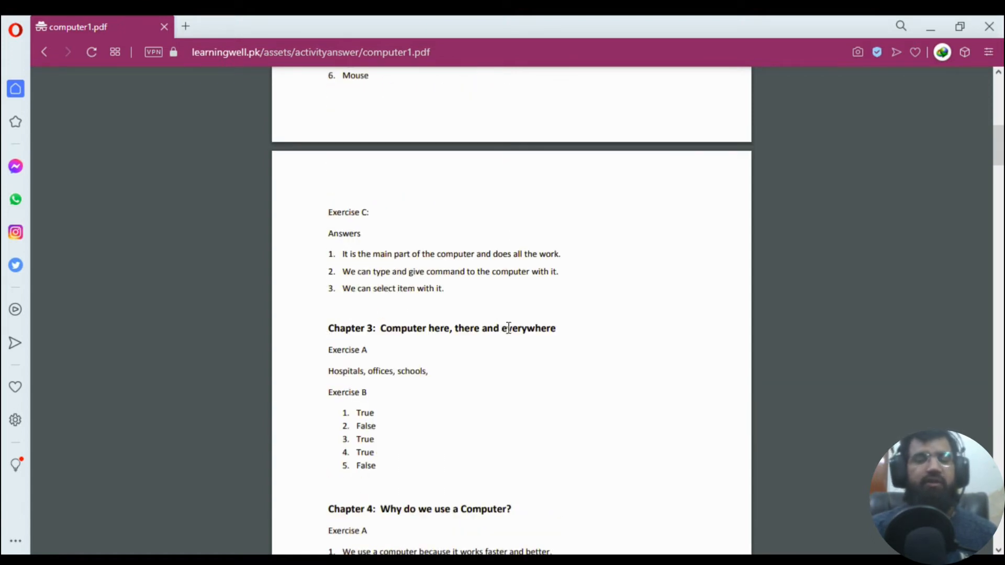
Jump to the top of the answers PDF and go back to the Class 1 resources page.
key("Home")
left_click(47, 52)
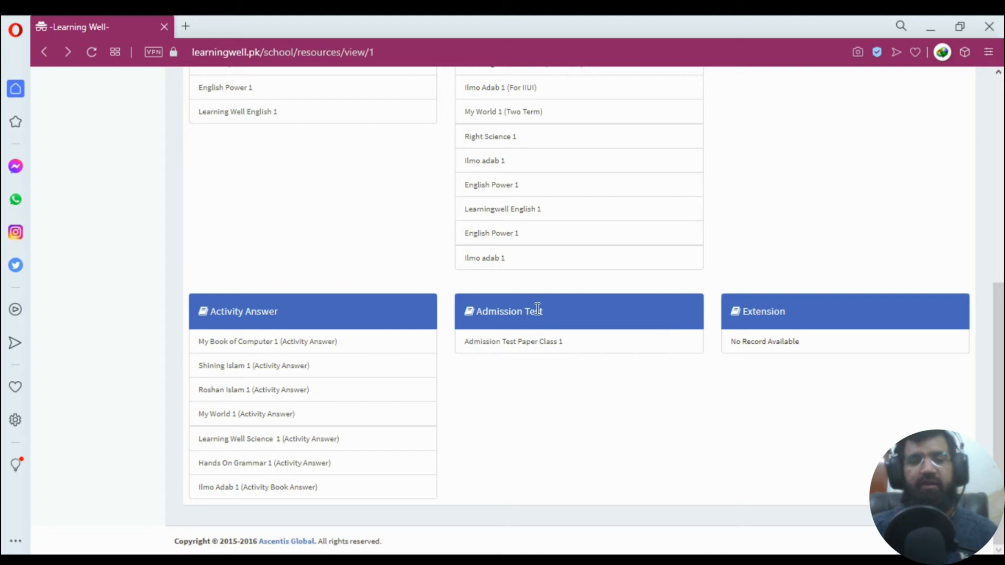
left_click(547, 348)
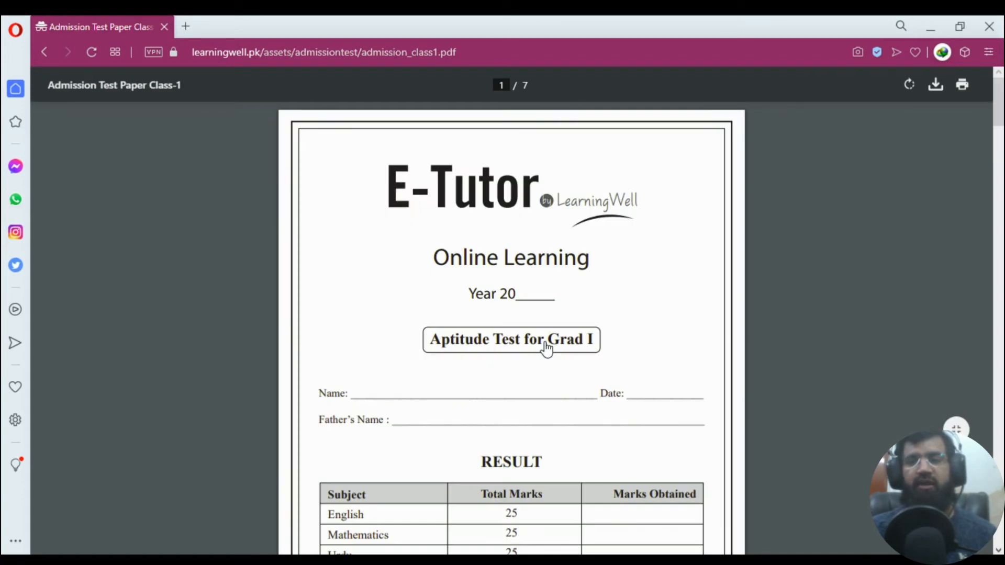
scroll(546, 348, "down", 4)
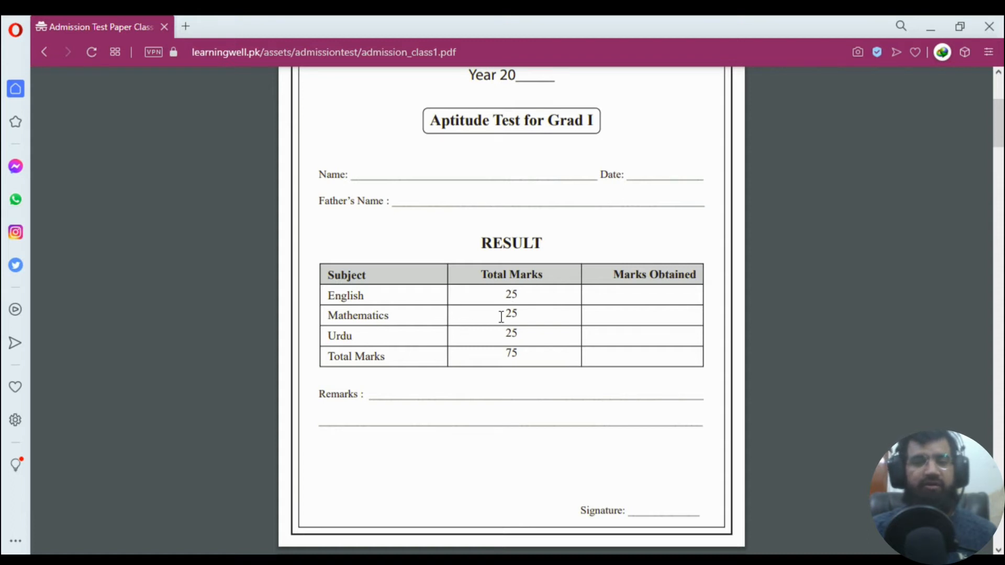
scroll(570, 413, "down", 4)
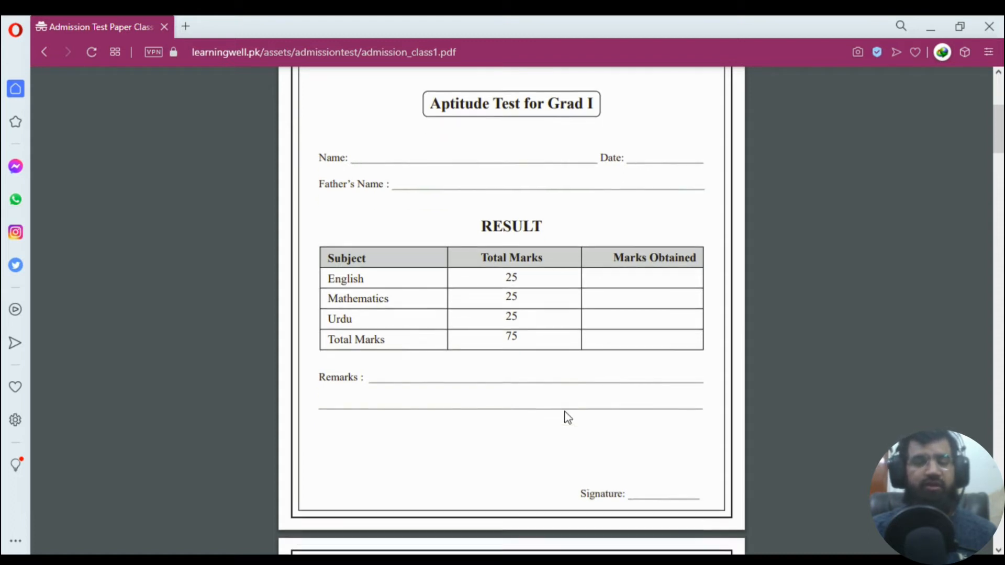
scroll(523, 366, "down", 2)
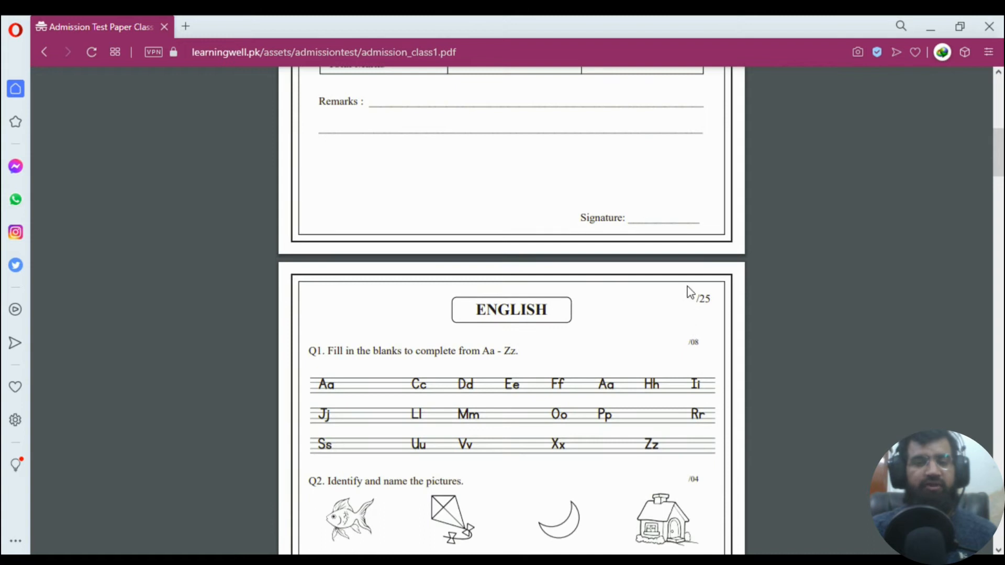
scroll(680, 335, "down", 4)
scroll(551, 350, "down", 12)
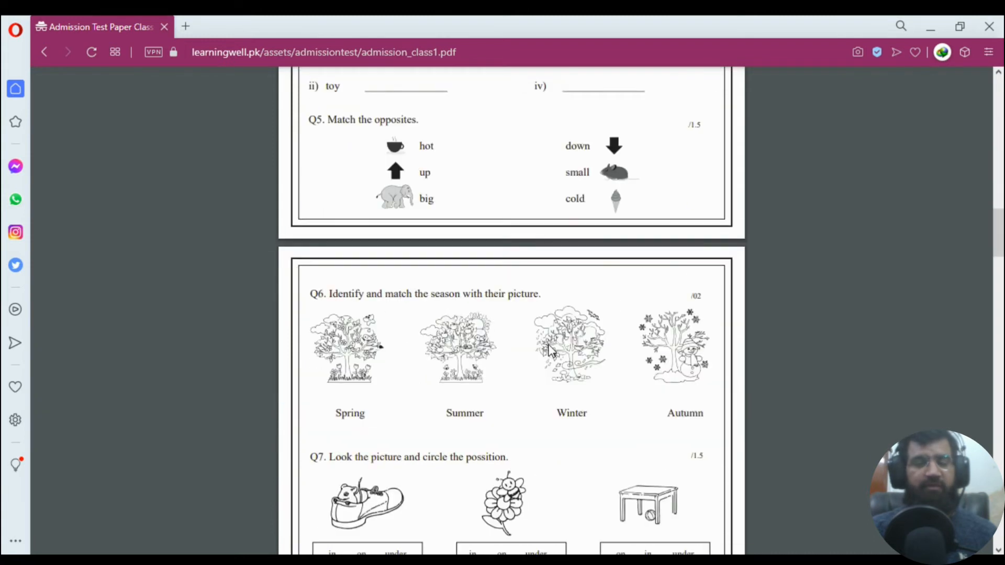
scroll(551, 351, "down", 7)
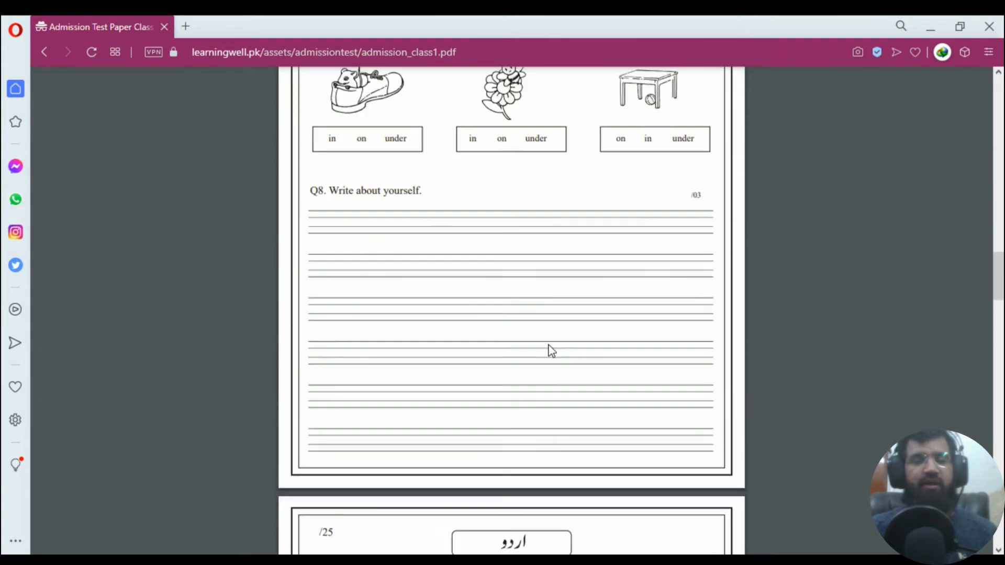
scroll(546, 350, "down", 3)
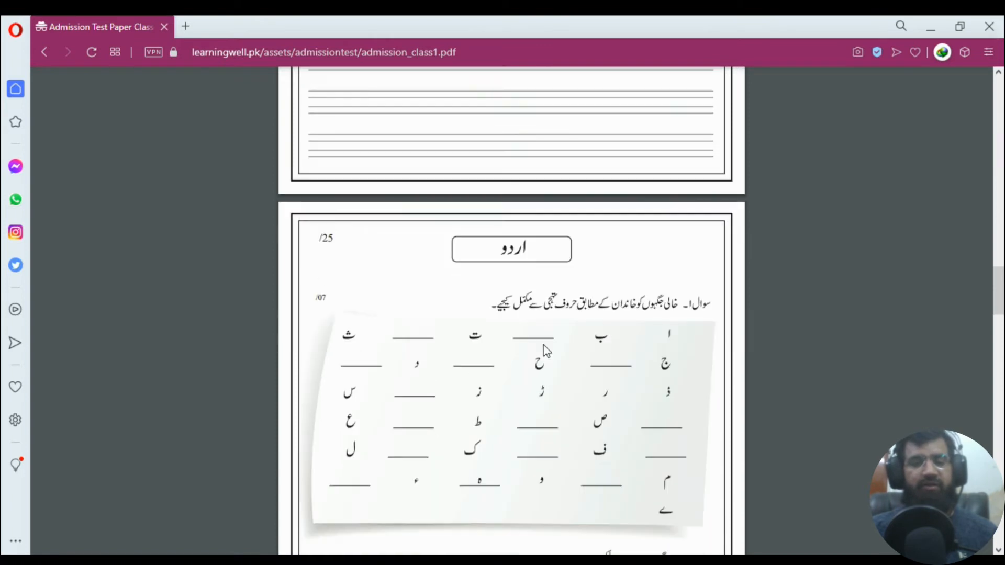
scroll(546, 351, "down", 3)
scroll(546, 351, "down", 1)
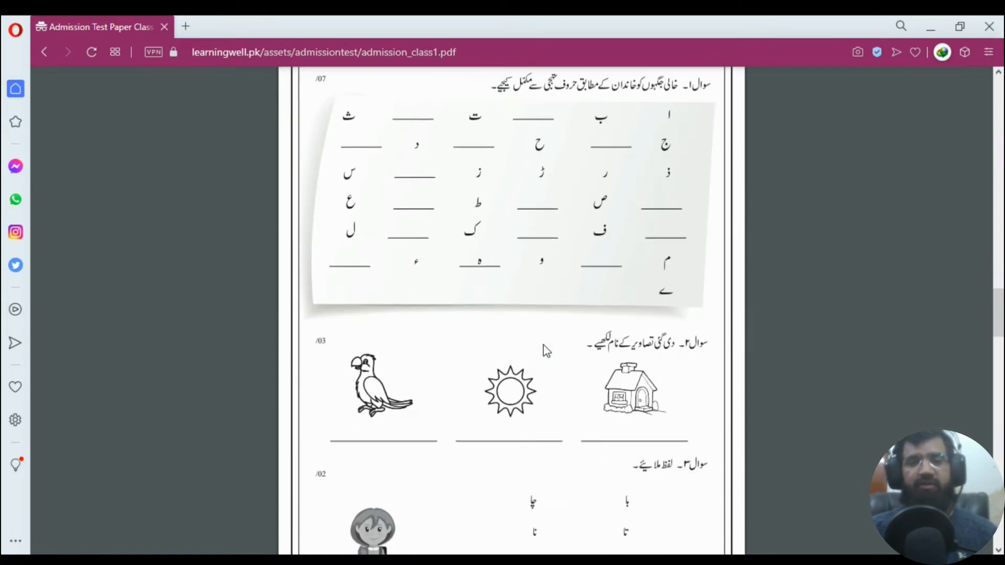
scroll(546, 351, "down", 2)
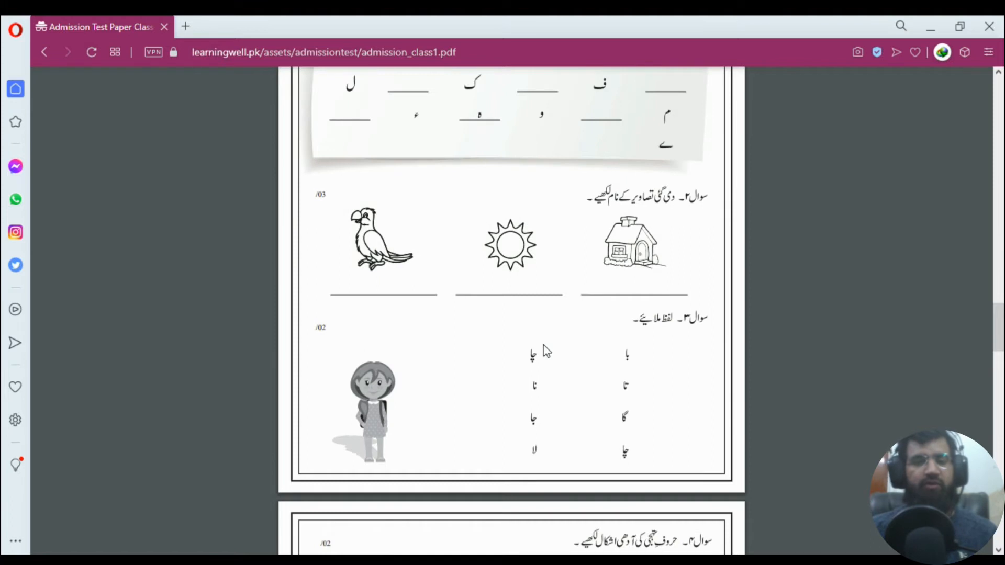
scroll(546, 350, "down", 3)
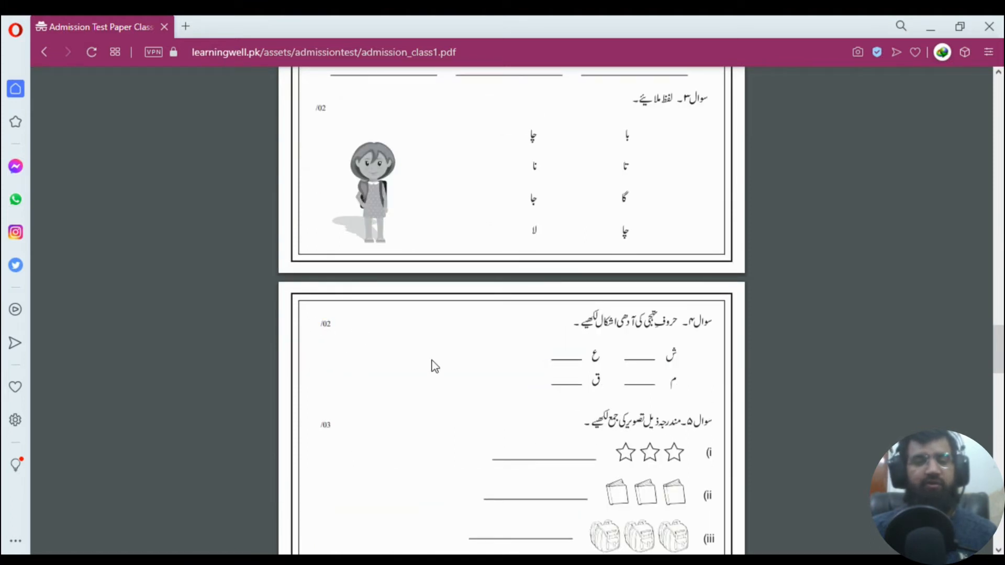
scroll(388, 400, "down", 2)
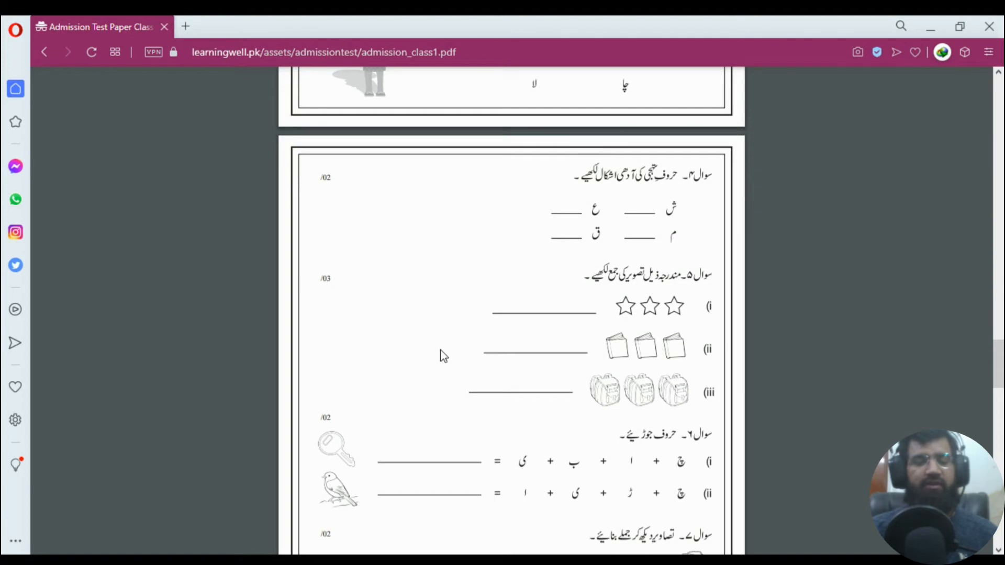
scroll(440, 356, "down", 5)
scroll(508, 370, "up", 20)
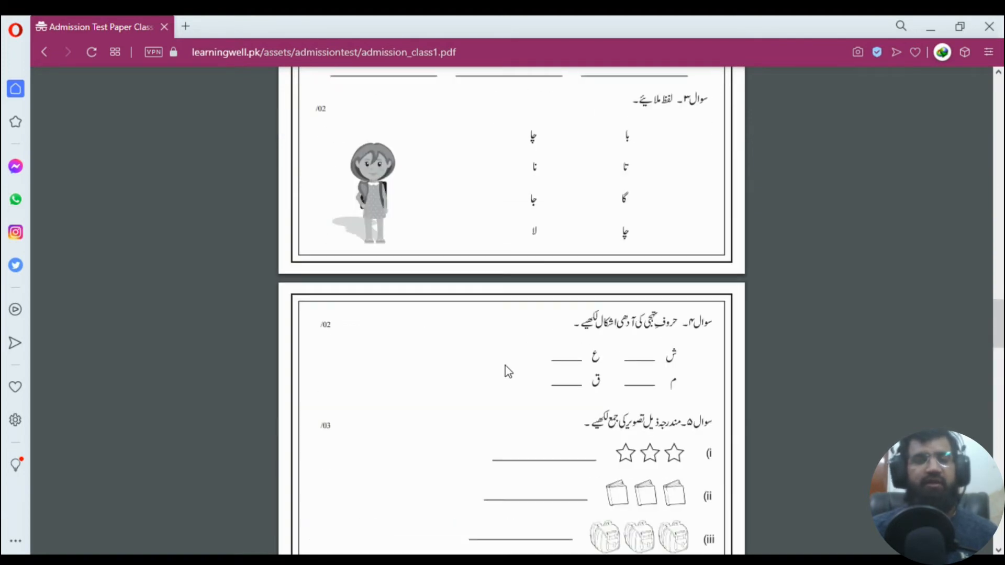
scroll(507, 371, "up", 5)
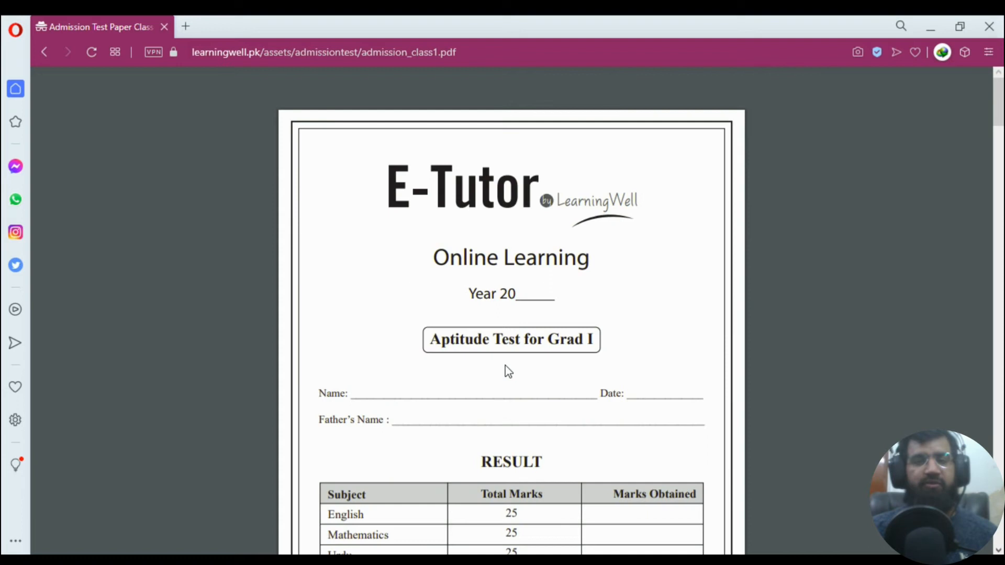
left_click(43, 56)
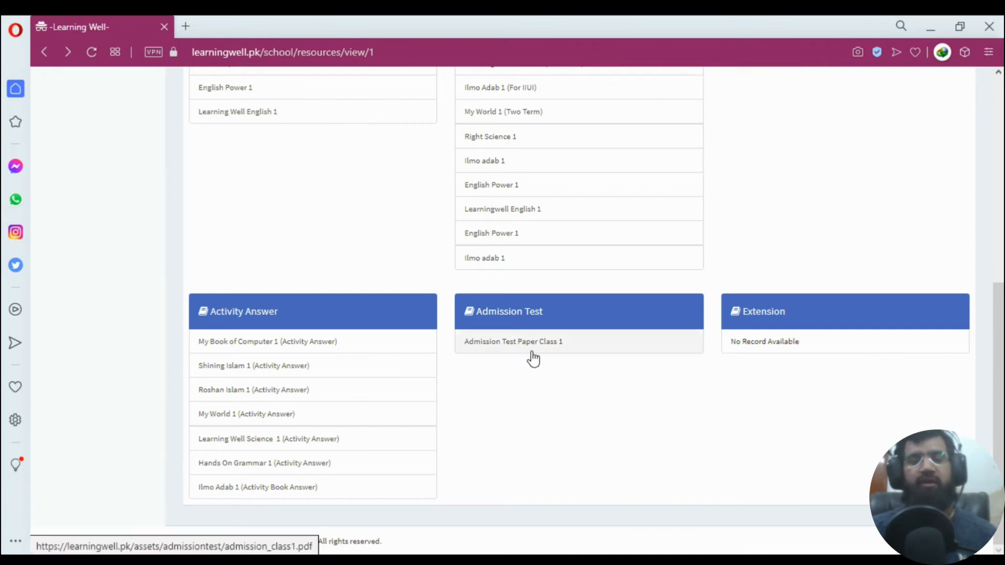
Go to the school admin Dashboard and open its Administrative section.
scroll(531, 354, "up", 7)
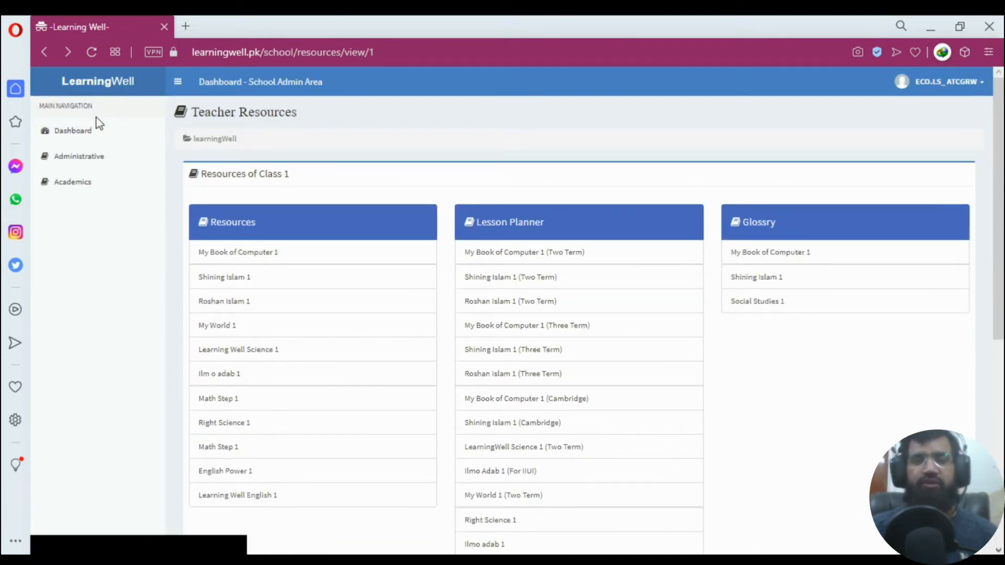
left_click(77, 139)
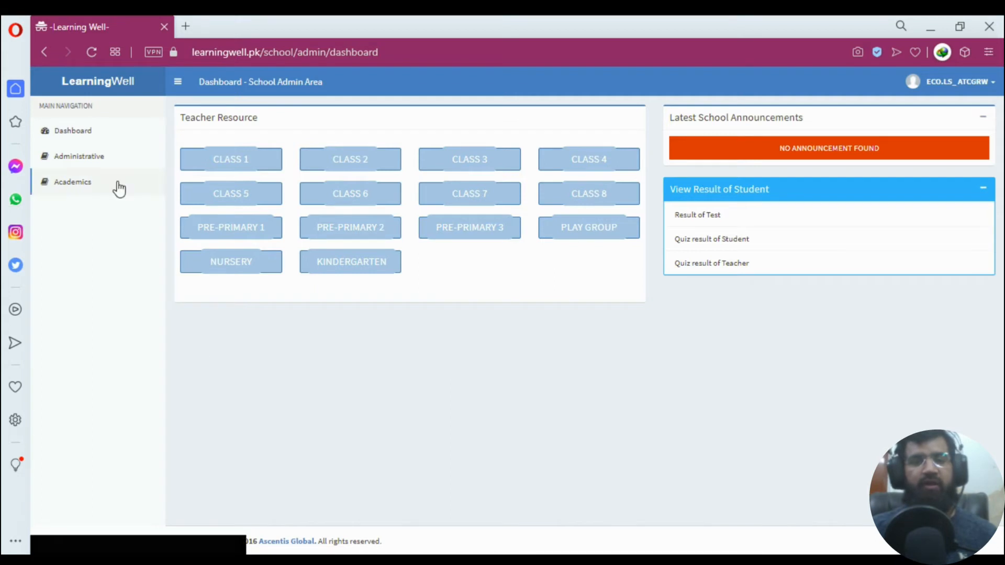
left_click(89, 165)
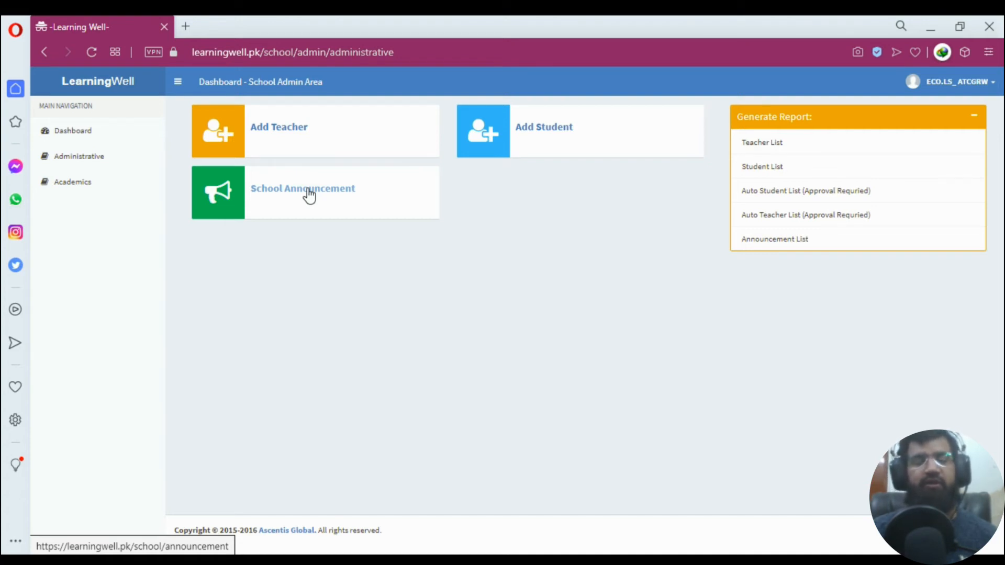
left_click(308, 194)
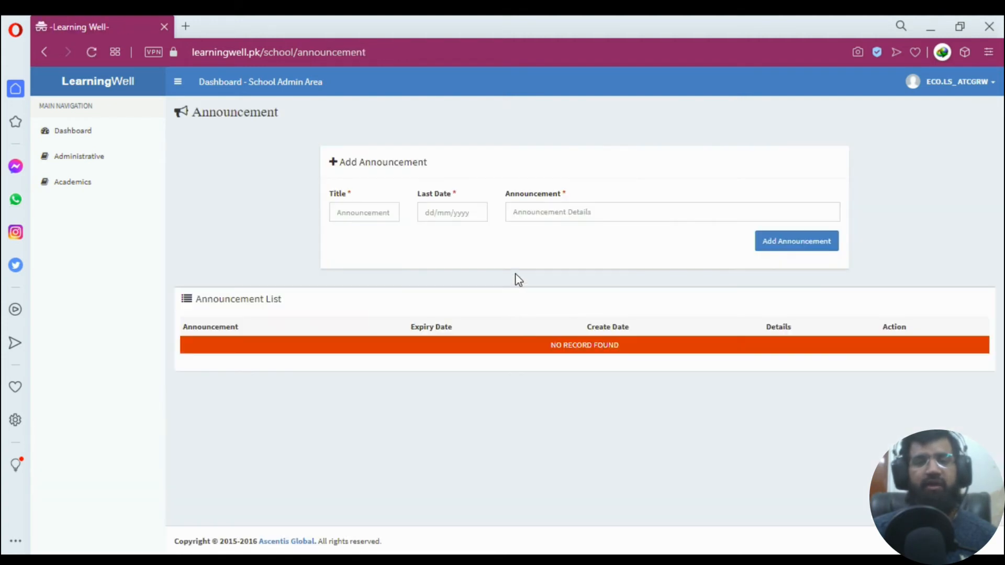
left_click(366, 208)
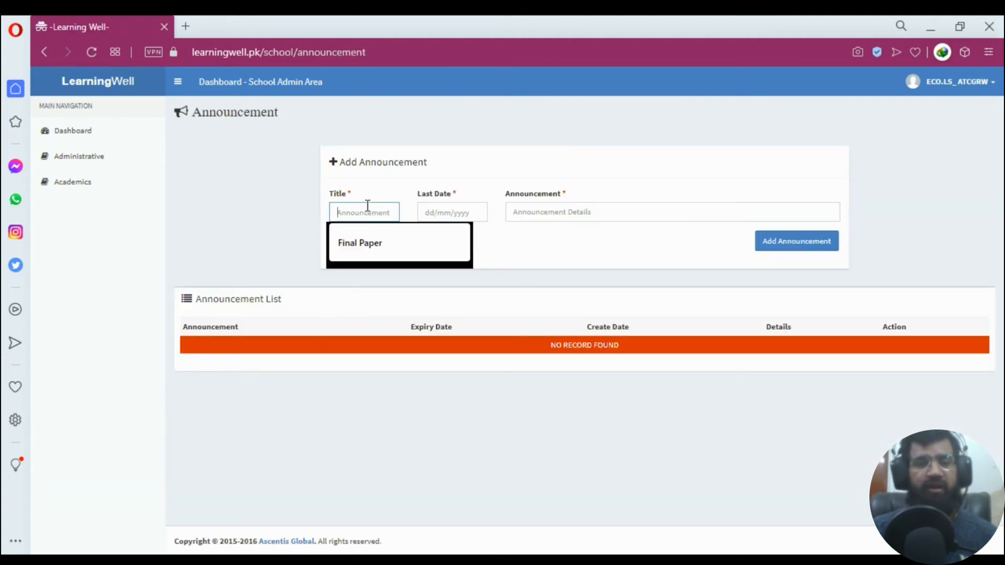
left_click(443, 215)
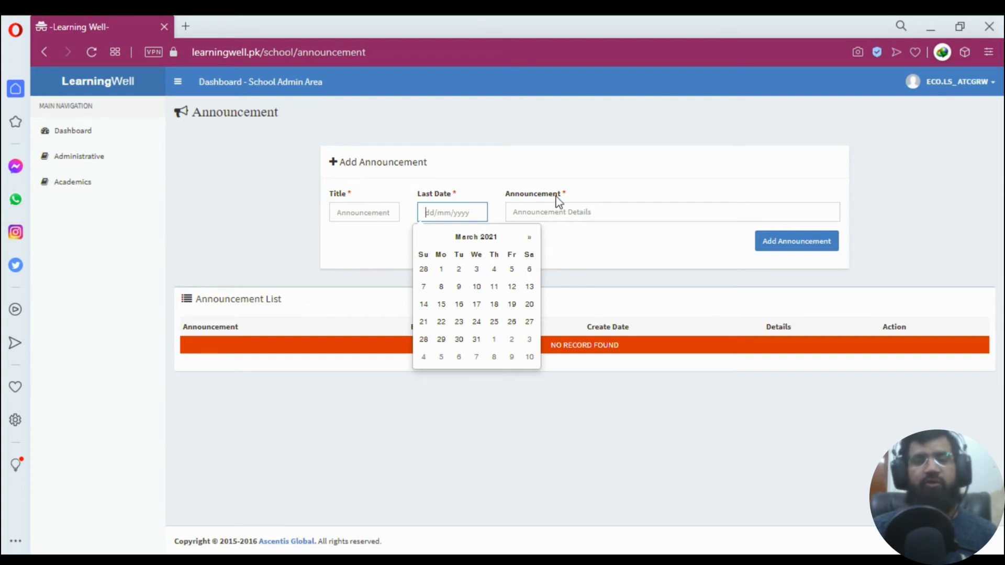
left_click(584, 207)
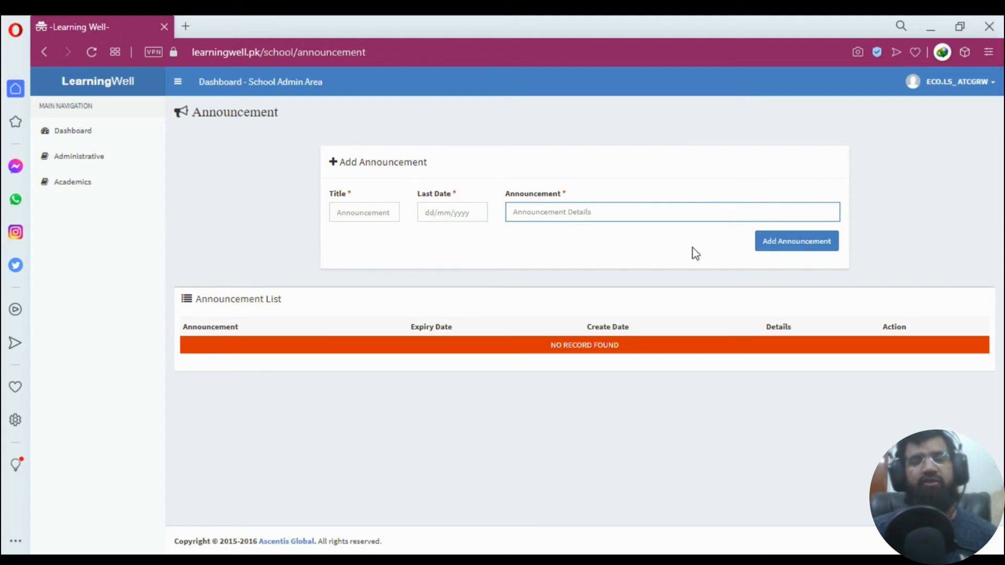
left_click(86, 156)
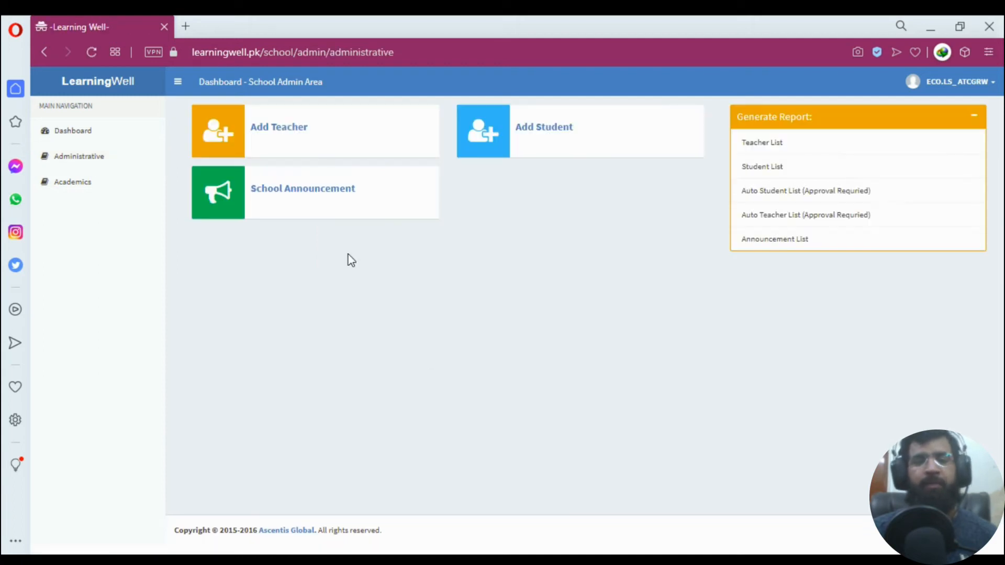
Open the Add Student form and enter the student's name, father's name, username and password.
left_click(522, 137)
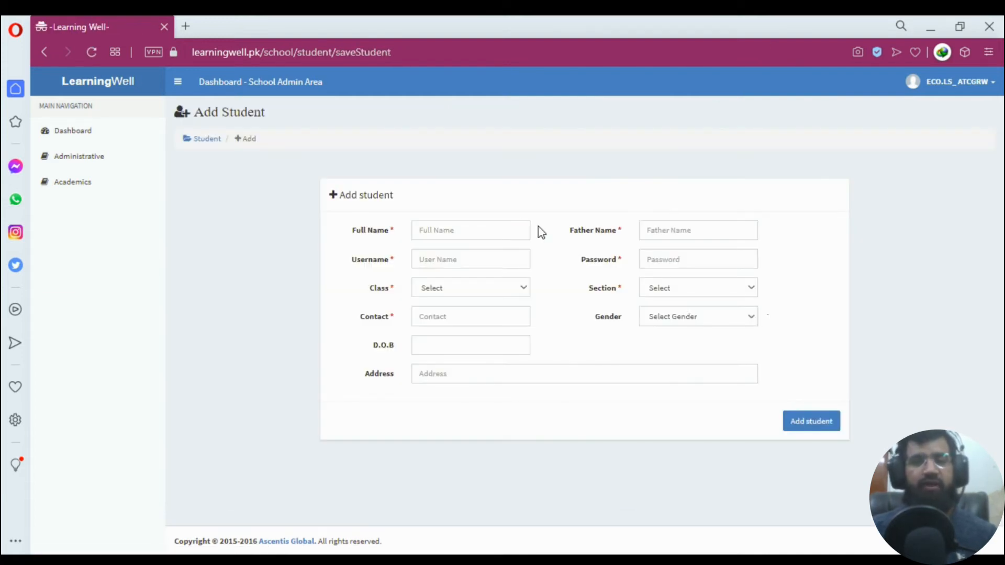
left_click(493, 238)
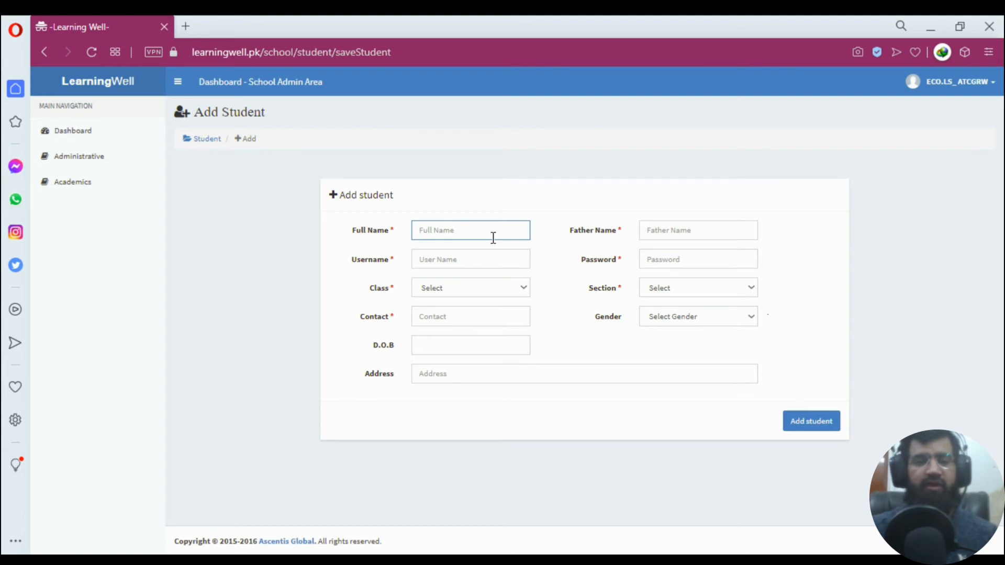
type("Subhan")
key("Tab")
type("Ali")
key("Tab")
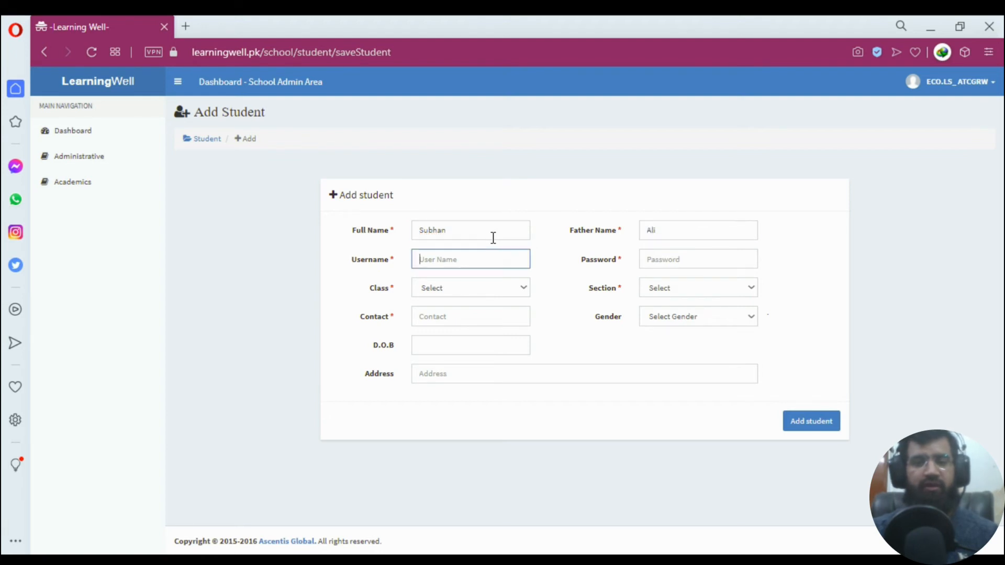
type("subhan")
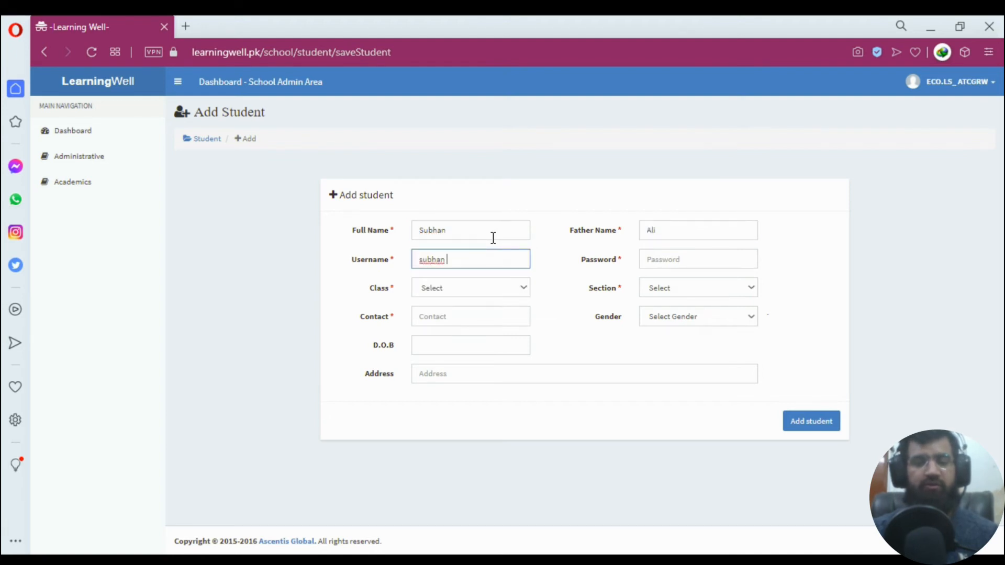
key("BackSpace")
type("123")
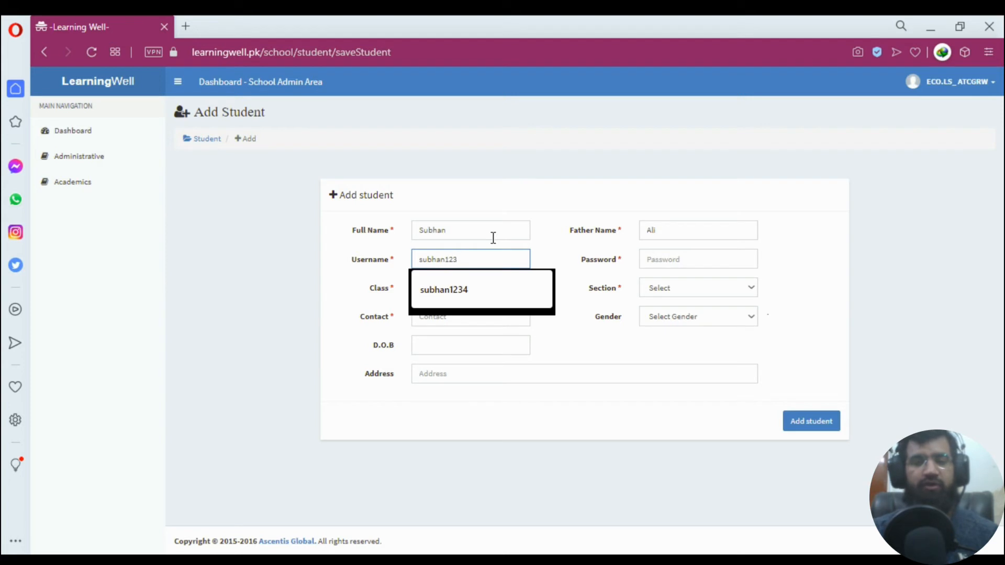
type("456")
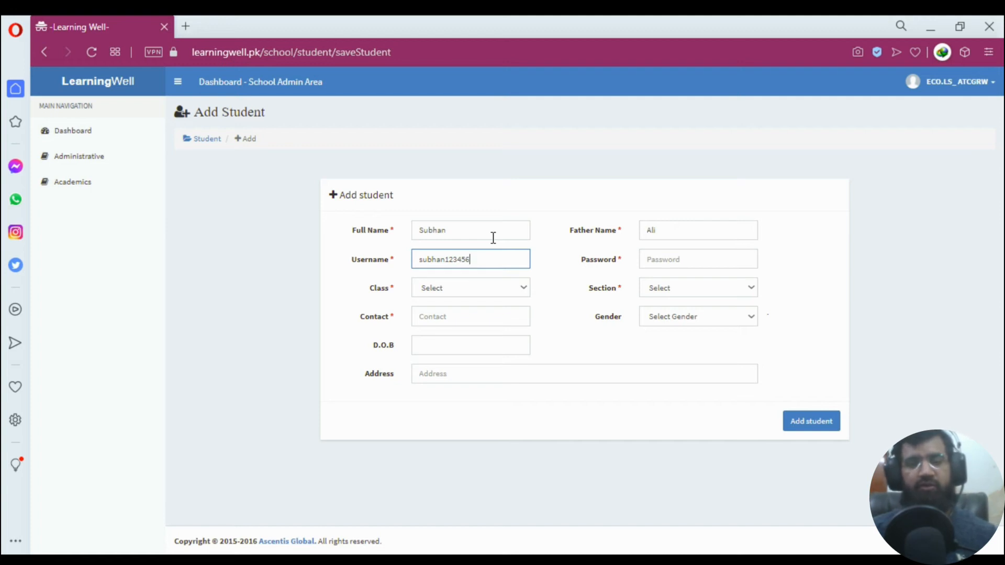
key("BackSpace")
key("BackSpace")
key("BackSpace")
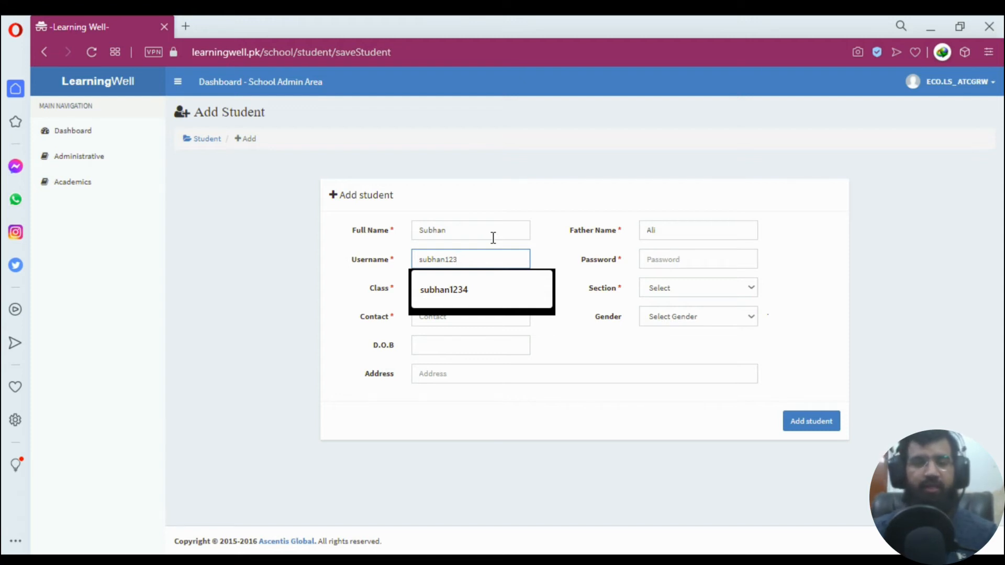
type("456")
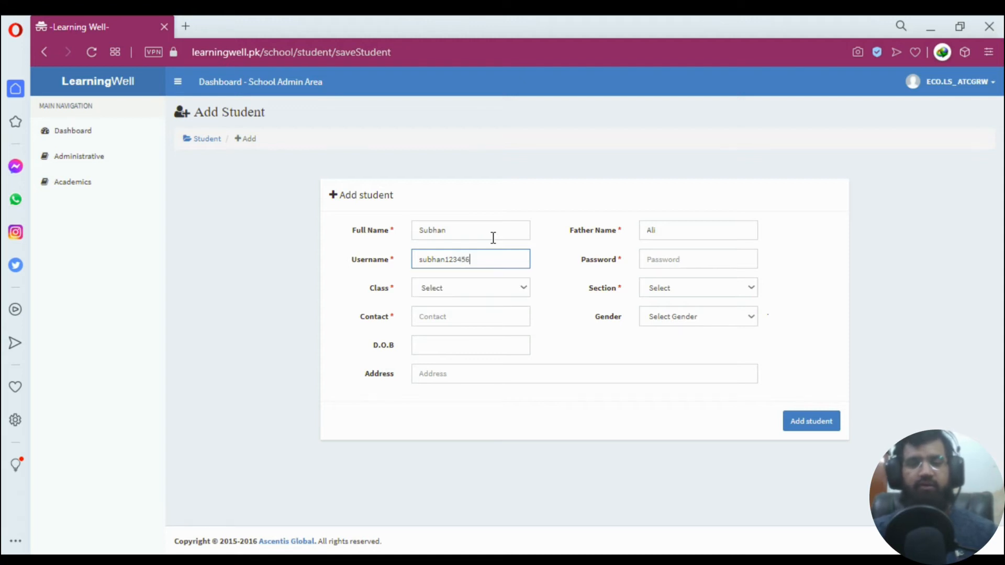
key("Tab")
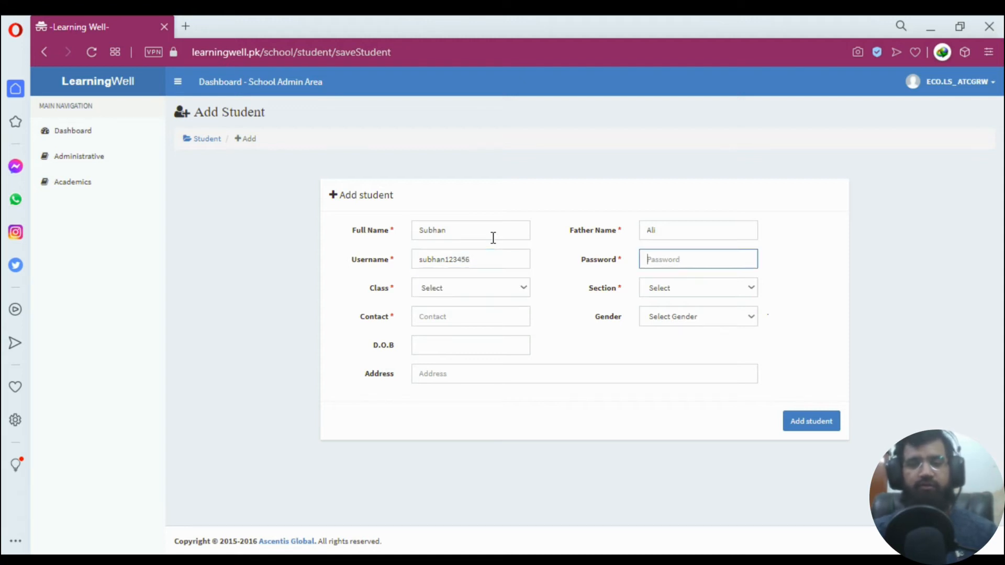
type("123")
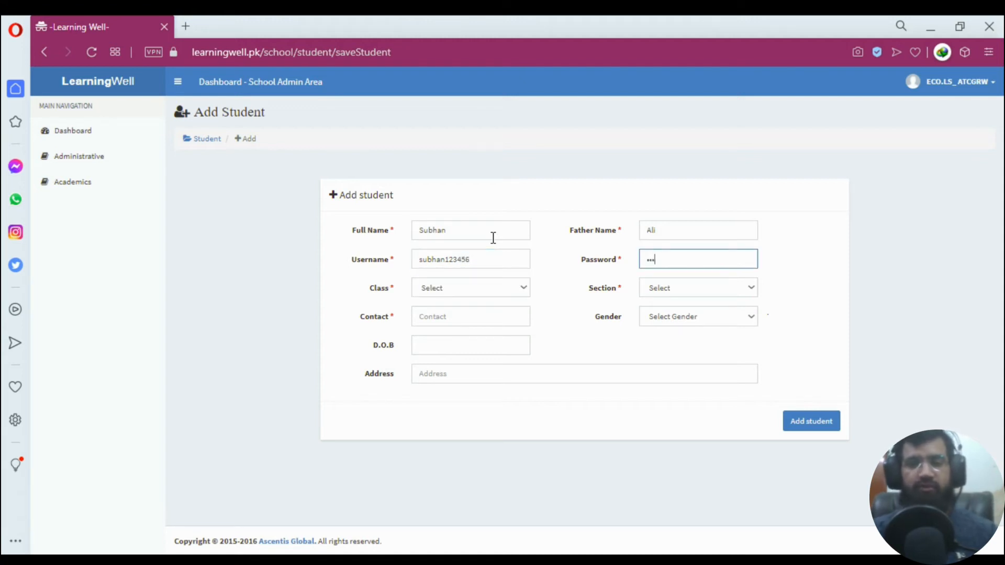
key("Tab")
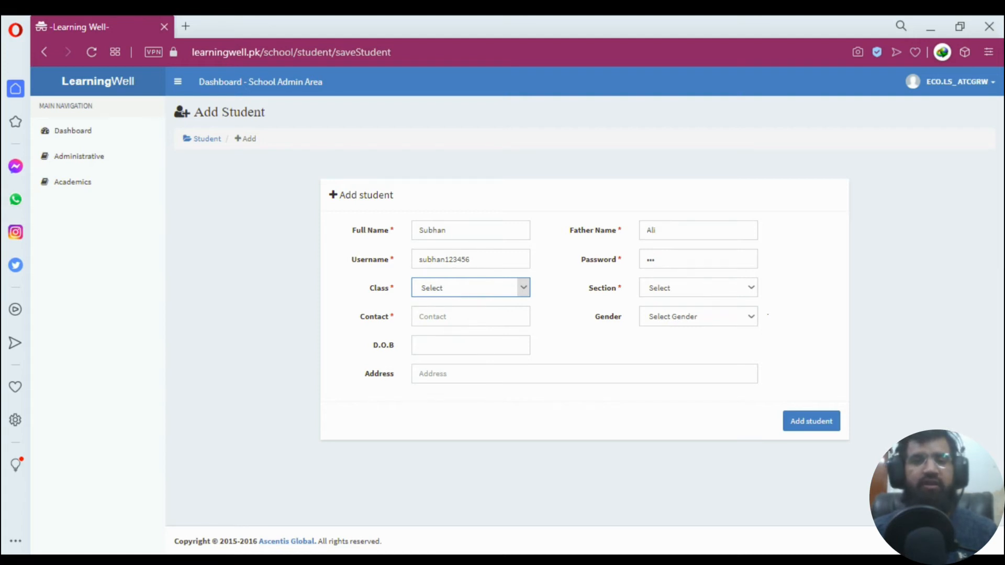
Set Class 2, section A, a contact number and gender Male, leaving birth date and address blank.
left_click(457, 48)
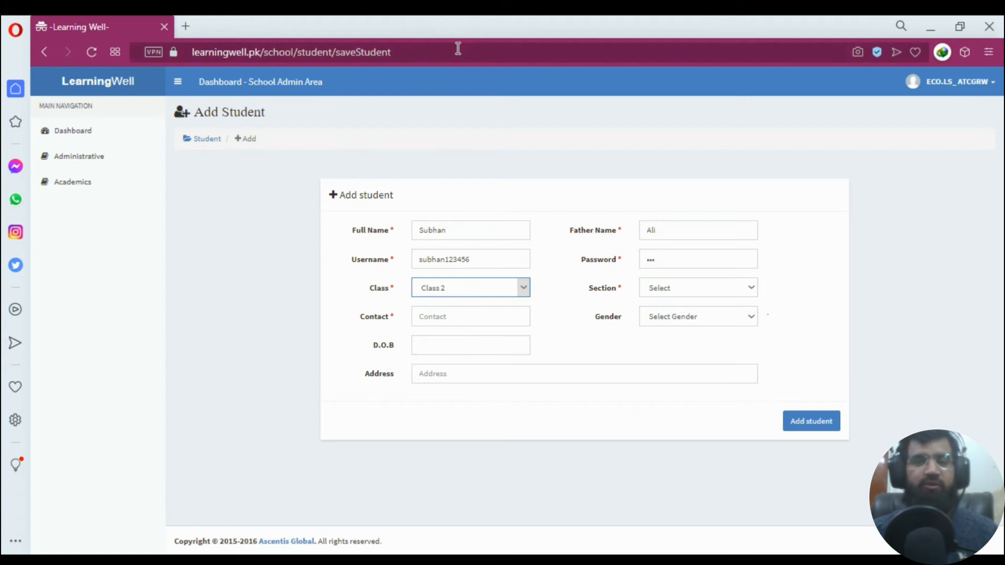
left_click(675, 292)
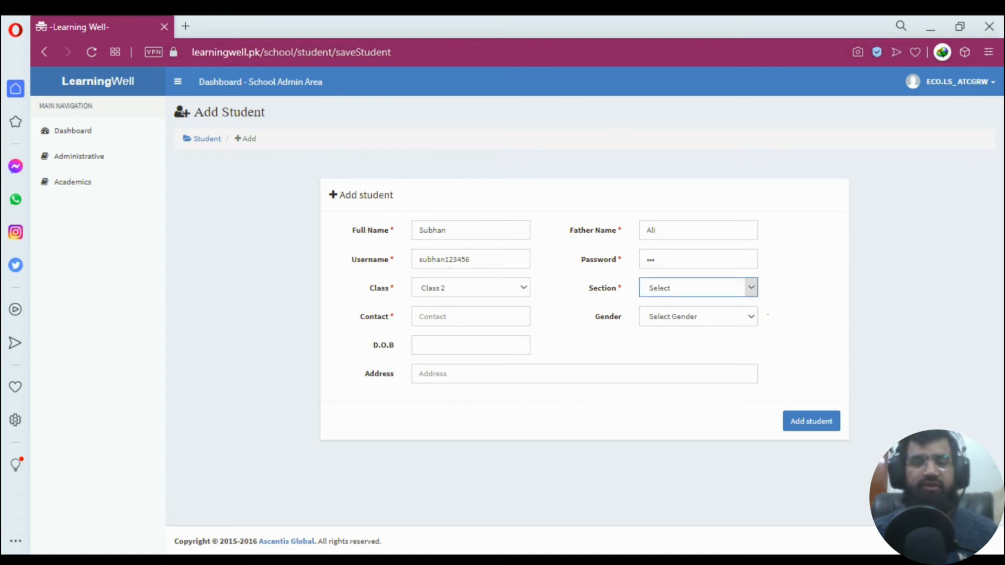
left_click(673, 315)
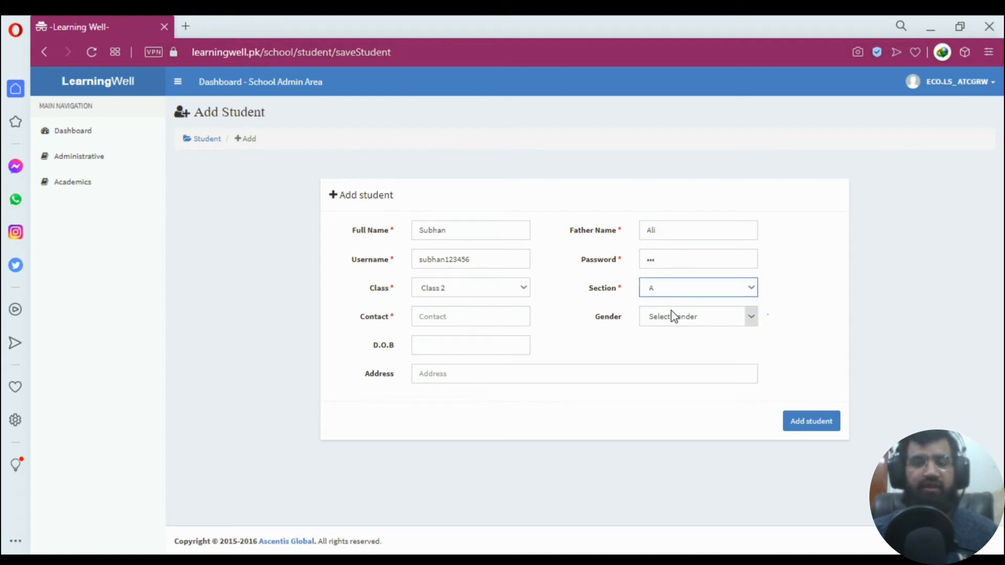
left_click(496, 319)
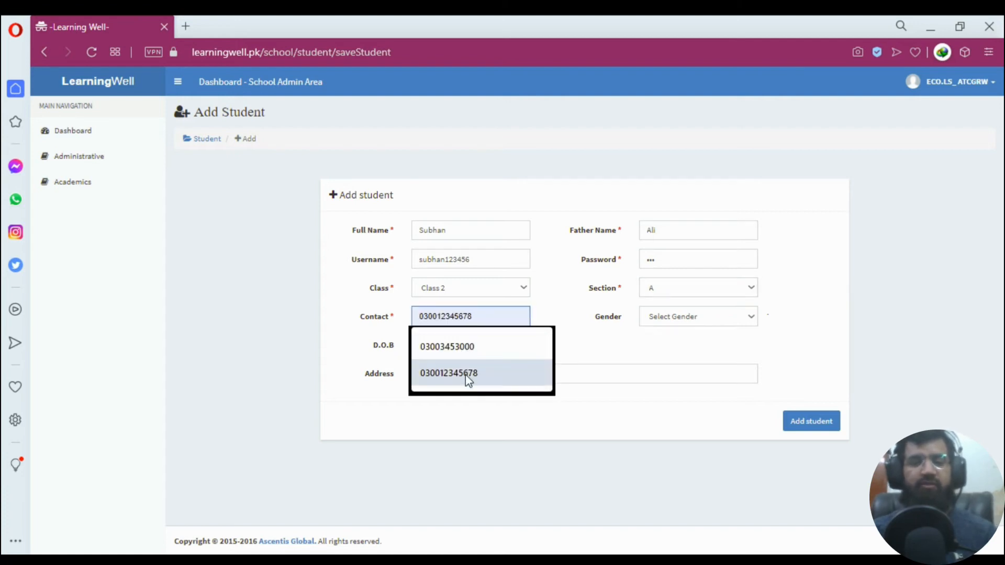
left_click(469, 373)
left_click(497, 317)
left_click(683, 317)
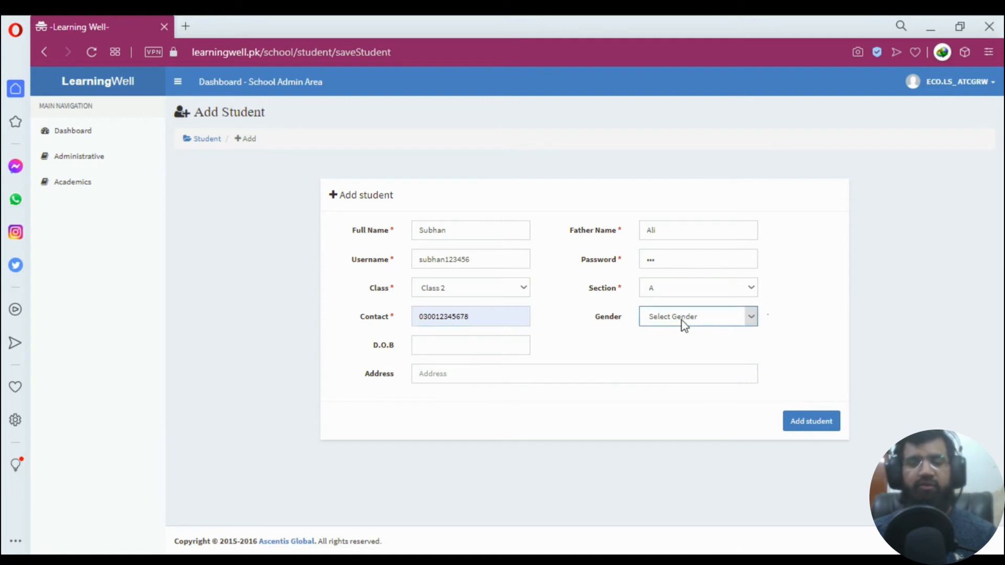
left_click(683, 362)
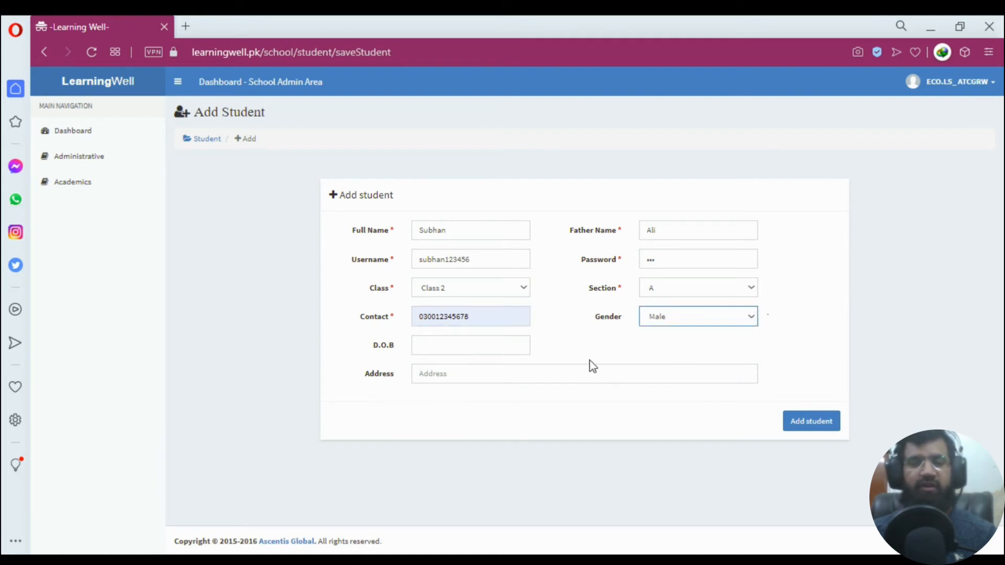
left_click(480, 345)
left_click(435, 372)
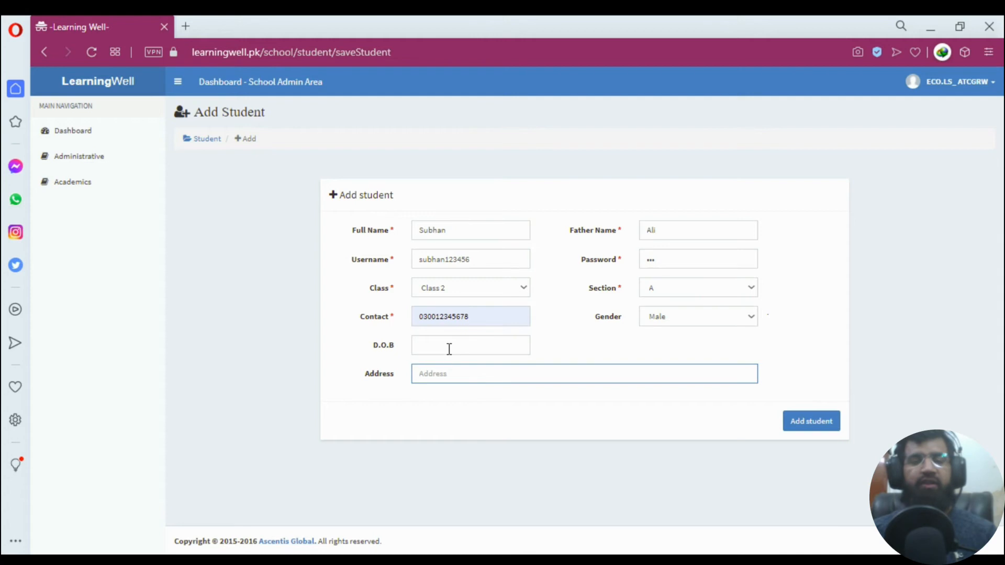
left_click(403, 408)
left_click_drag(391, 231, 400, 236)
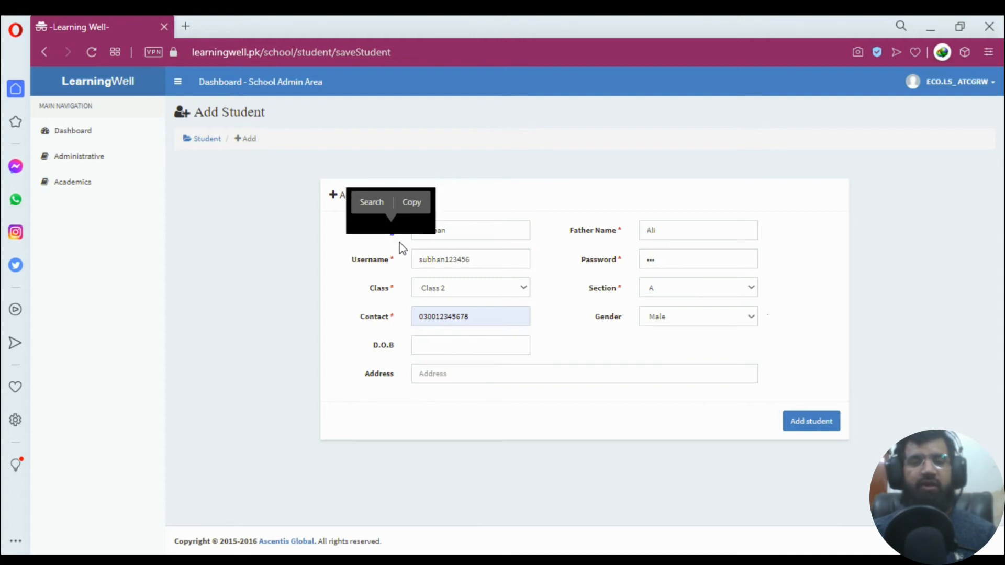
left_click(402, 248)
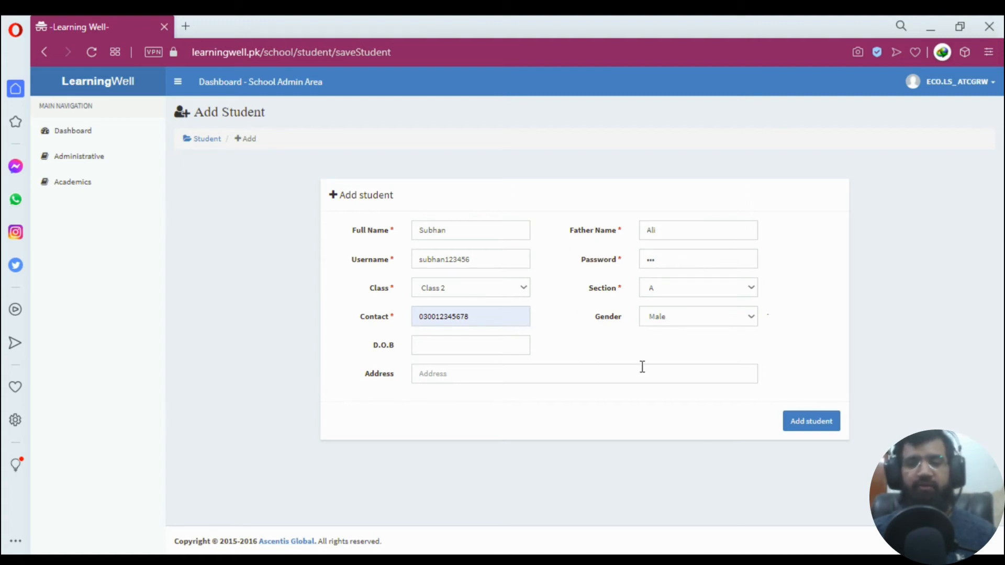
Shorten the contact number to 11 digits, re-enter the password, and submit the student.
left_click(808, 428)
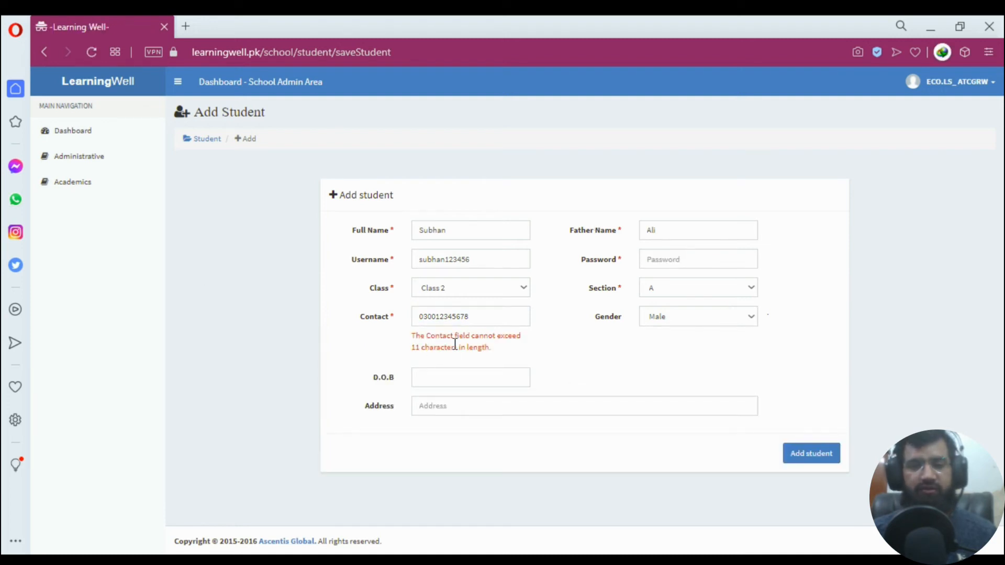
left_click(488, 317)
key("BackSpace")
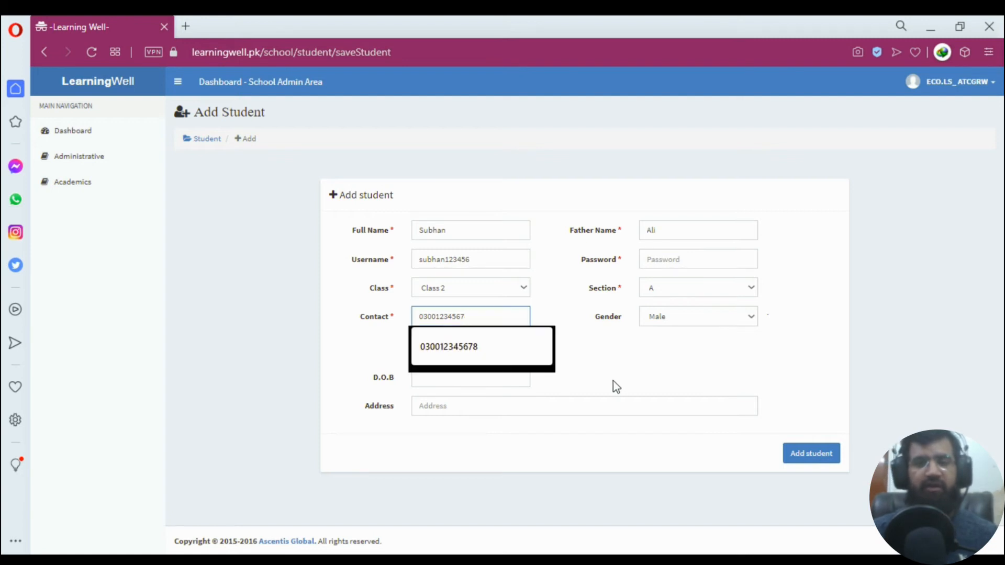
key("Escape")
left_click(613, 381)
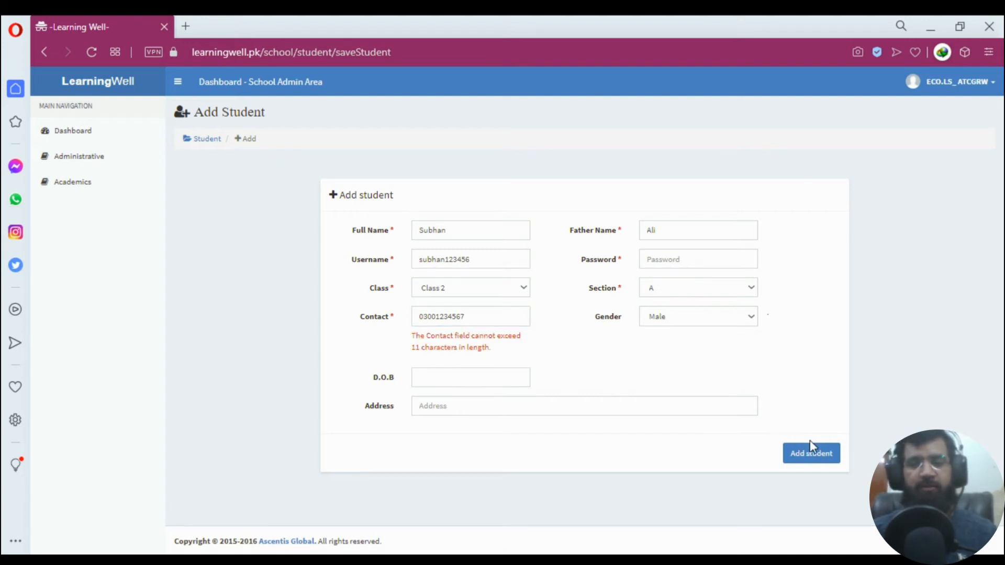
left_click(818, 456)
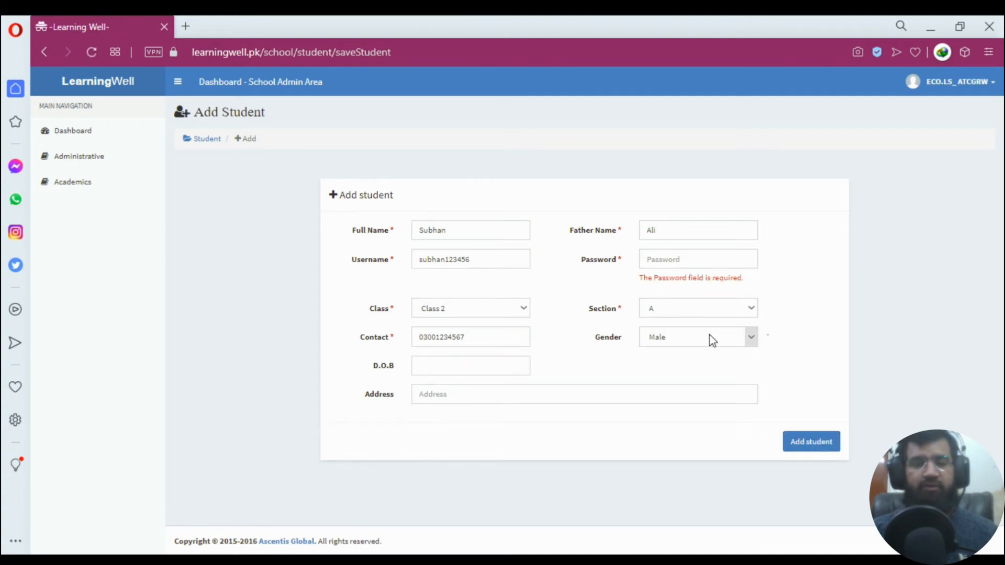
left_click(691, 260)
type("123")
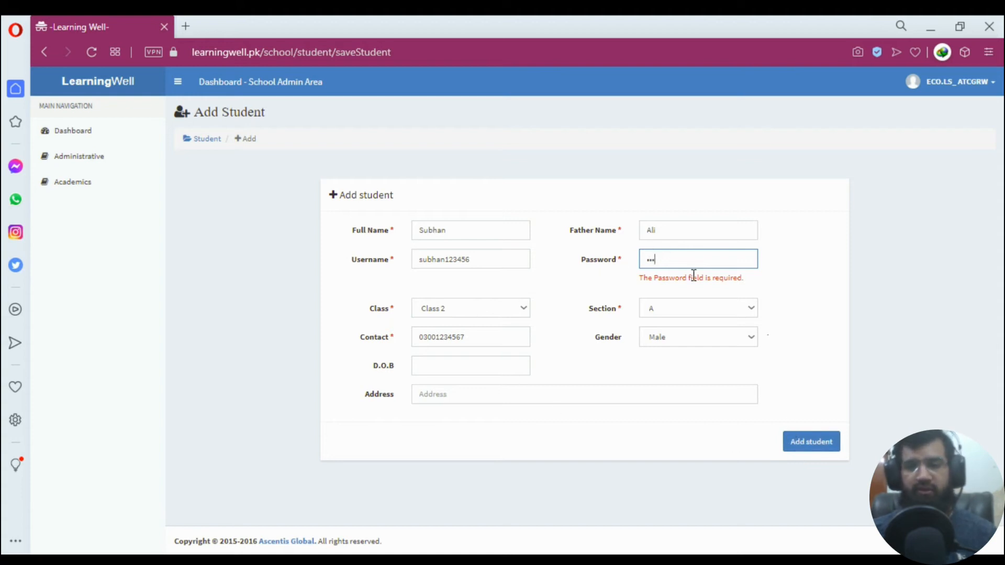
left_click(832, 444)
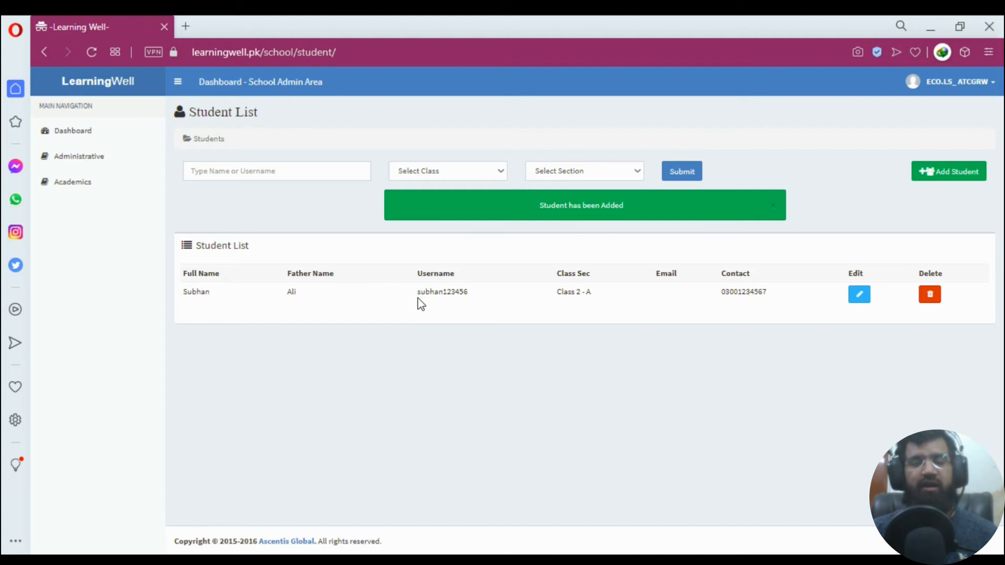
left_click_drag(417, 292, 467, 293)
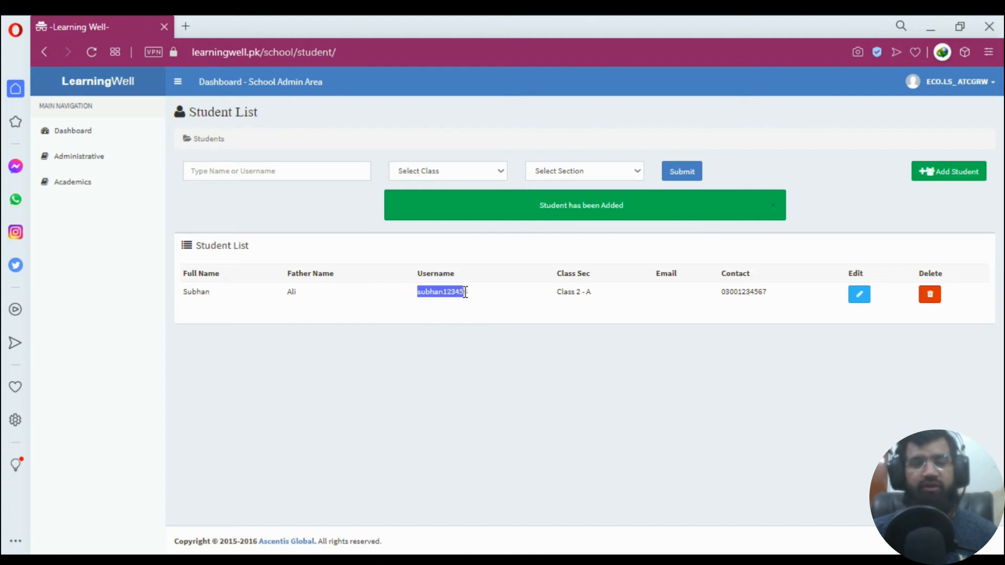
left_click(420, 313)
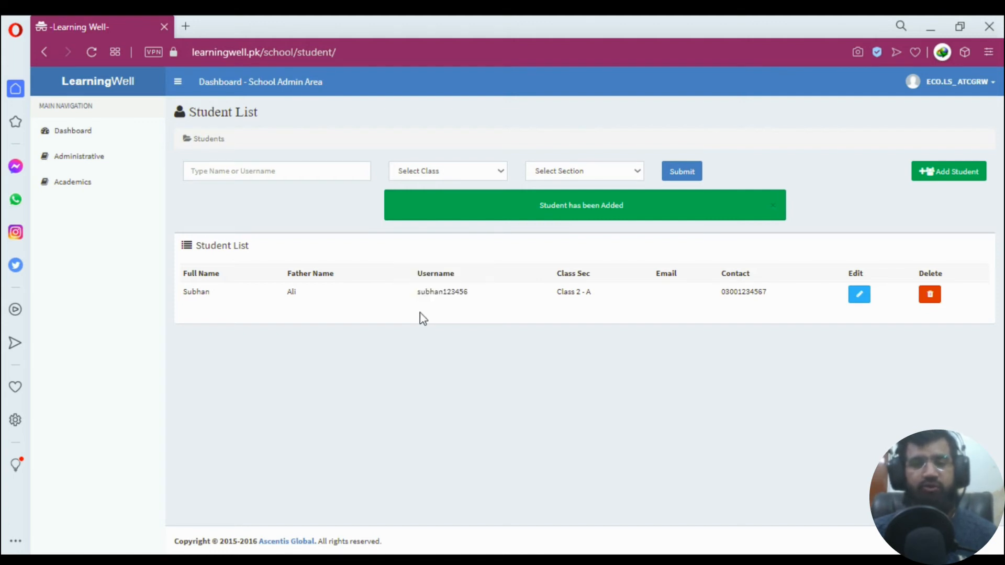
left_click_drag(416, 296, 492, 294)
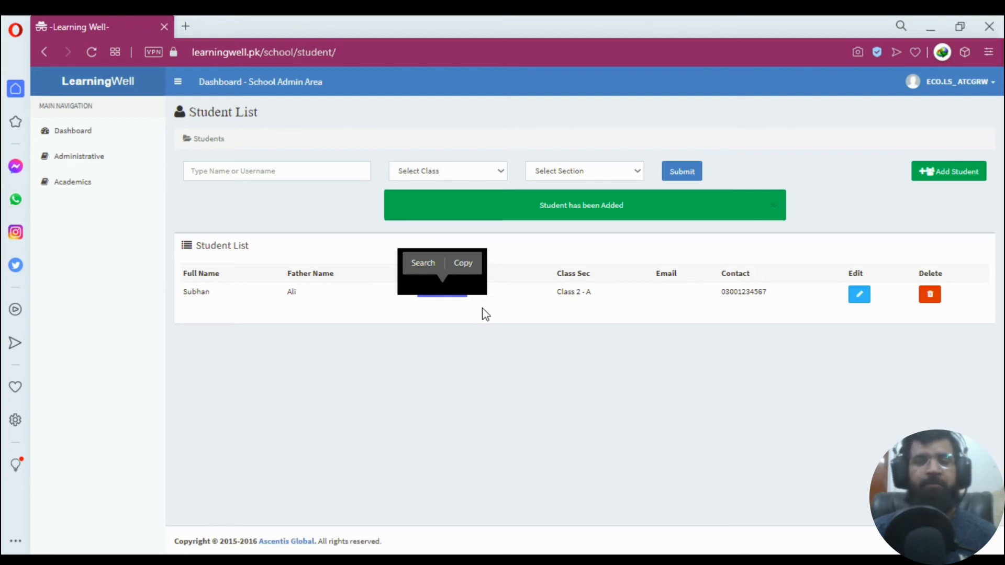
left_click(482, 309)
left_click_drag(471, 292, 416, 292)
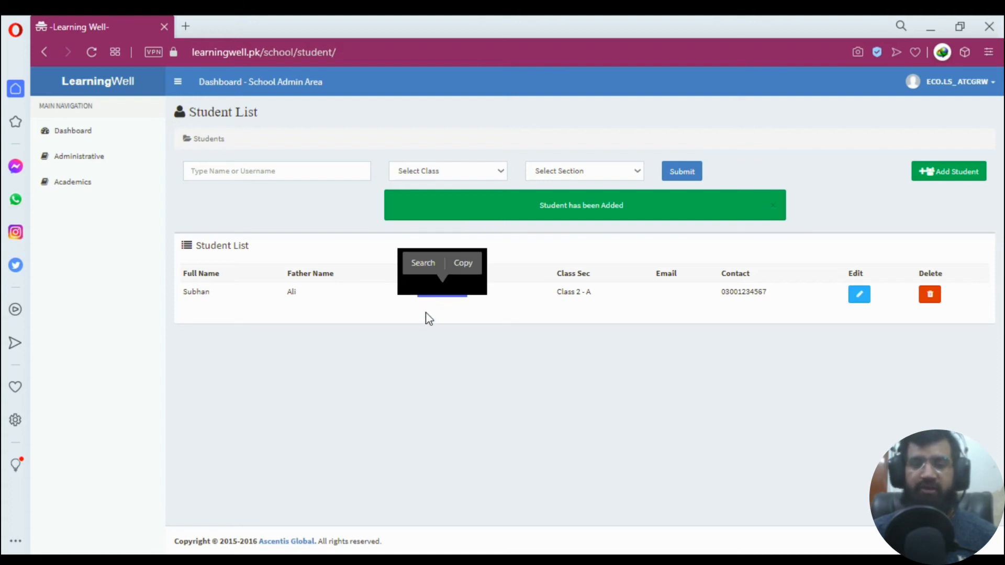
left_click(425, 303)
mouse_move(421, 301)
left_mouse_down()
mouse_move(487, 299)
mouse_move(415, 298)
left_mouse_up()
left_click(500, 314)
left_click(425, 309)
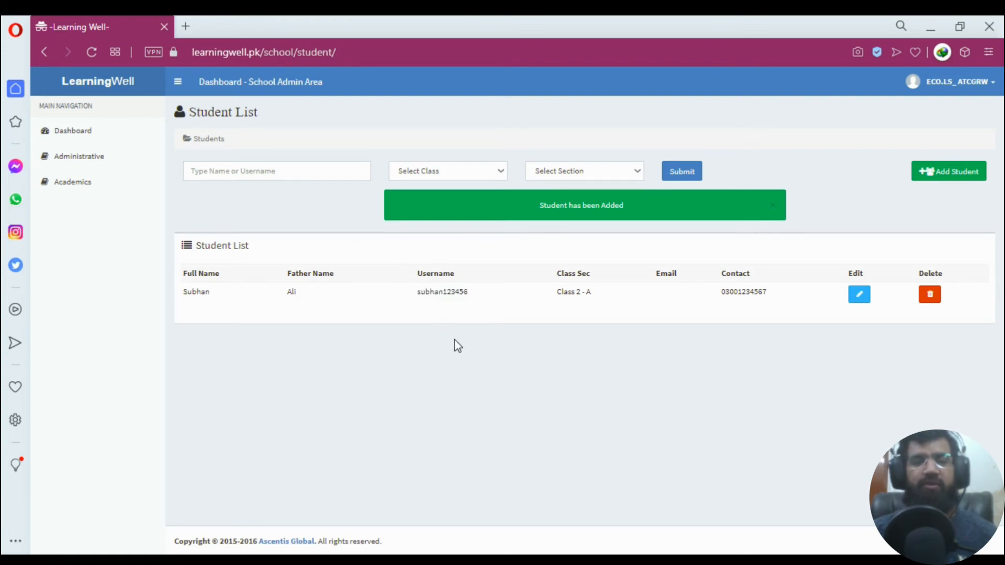
left_click_drag(465, 292, 417, 296)
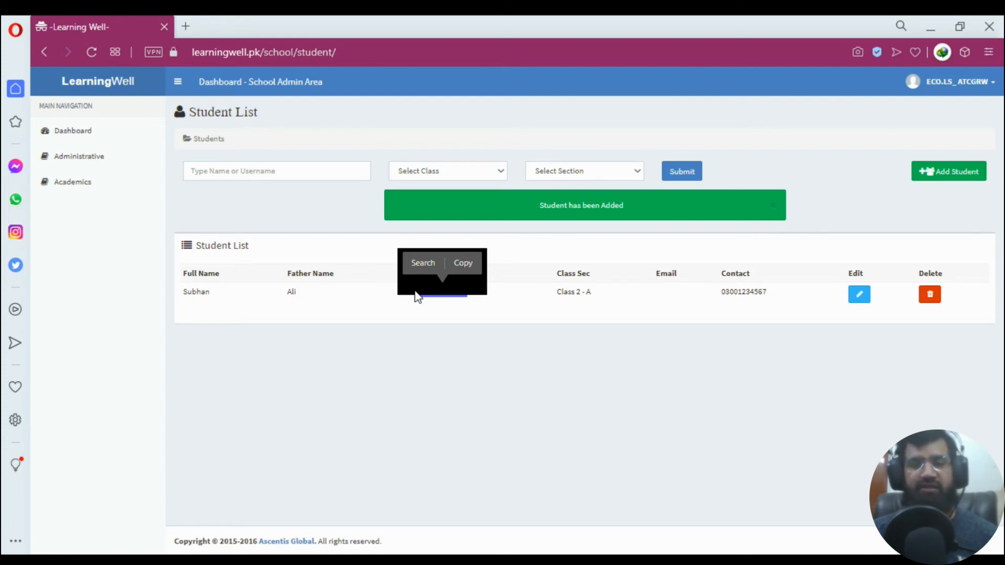
Highlight the new student's username in the Student List, then return to the Administrative section.
left_click(461, 307)
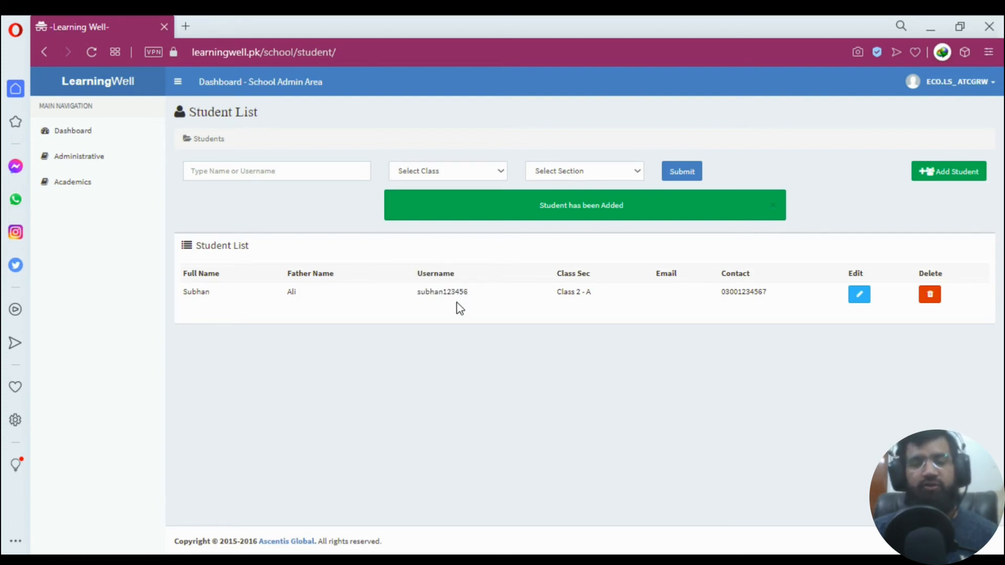
left_click_drag(478, 298, 410, 298)
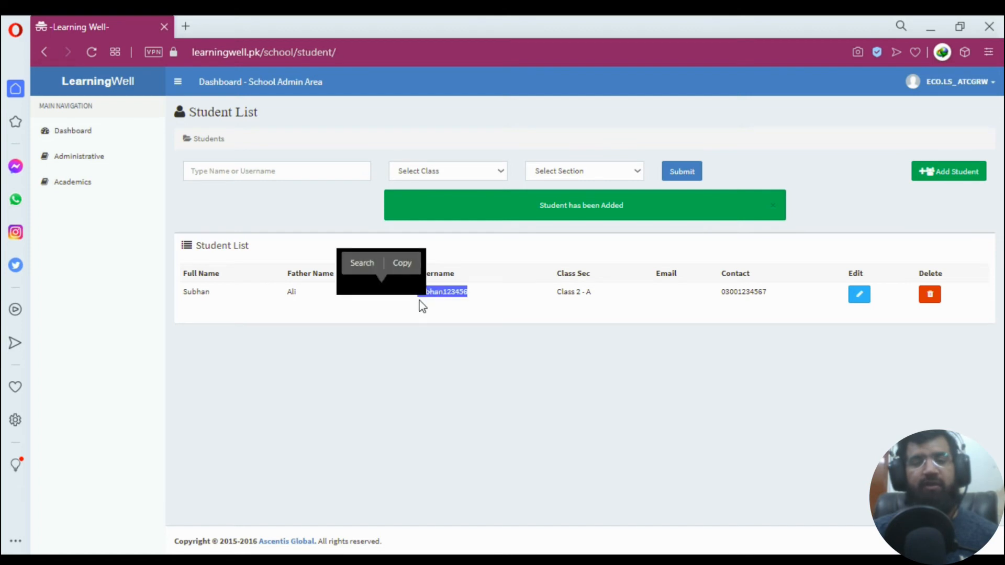
left_click(421, 306)
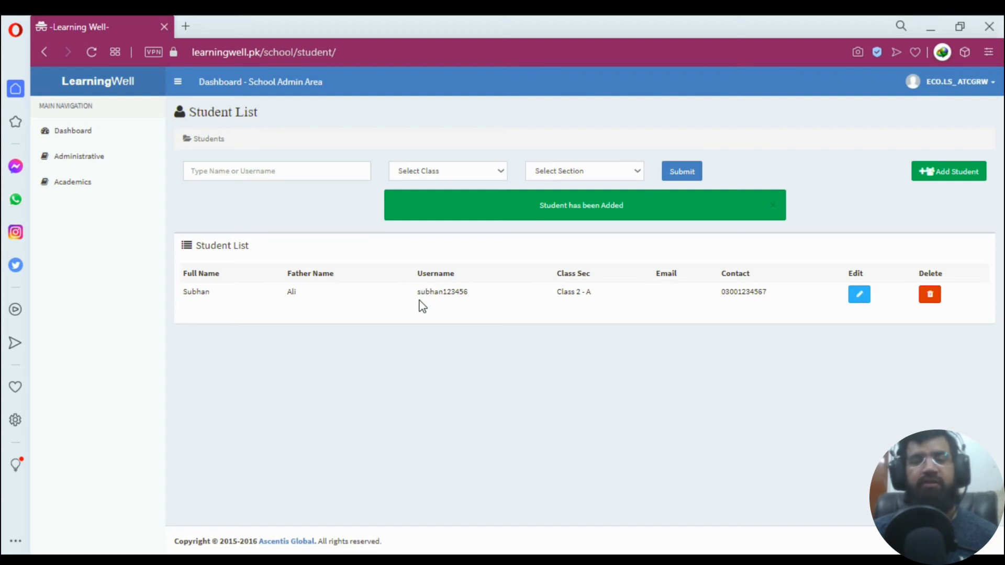
left_click_drag(417, 292, 474, 291)
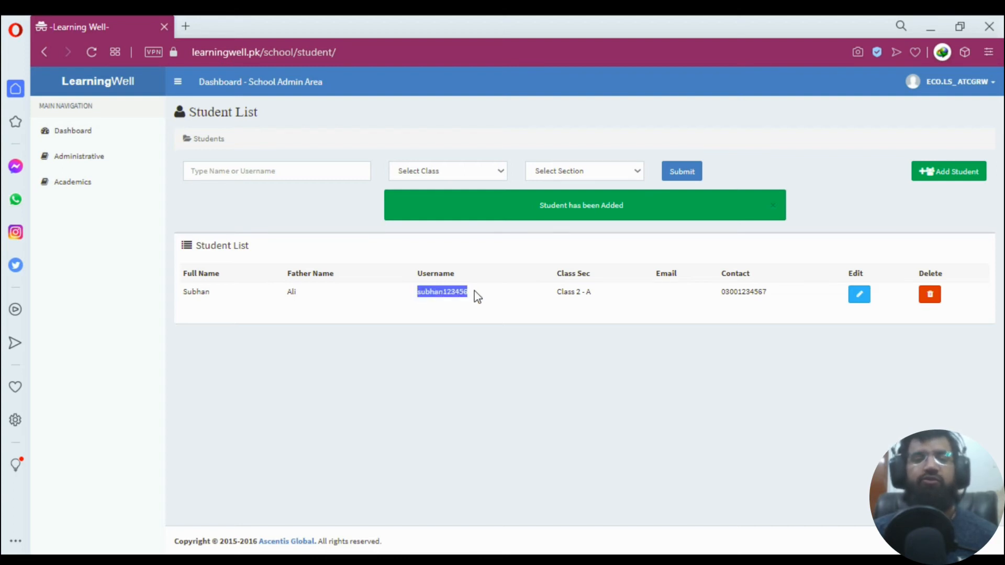
left_click(483, 292)
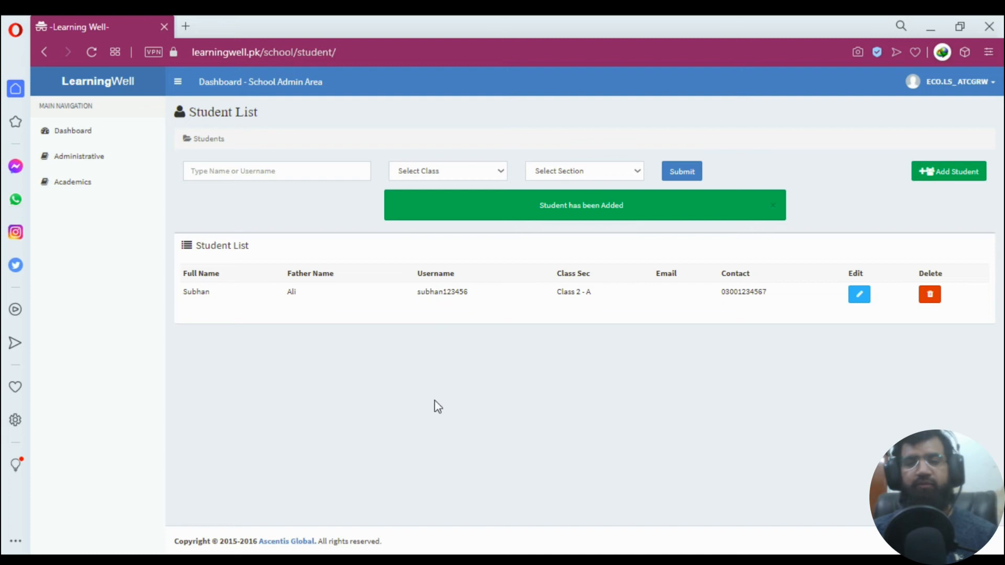
left_click_drag(419, 292, 468, 293)
left_click(426, 300)
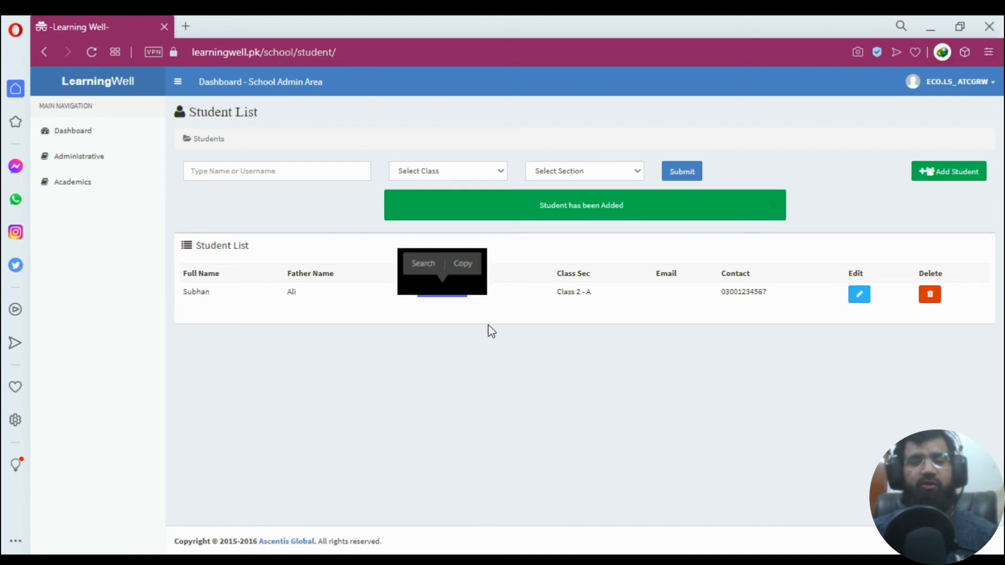
left_click(424, 302)
left_click_drag(416, 293, 468, 293)
left_click(480, 292)
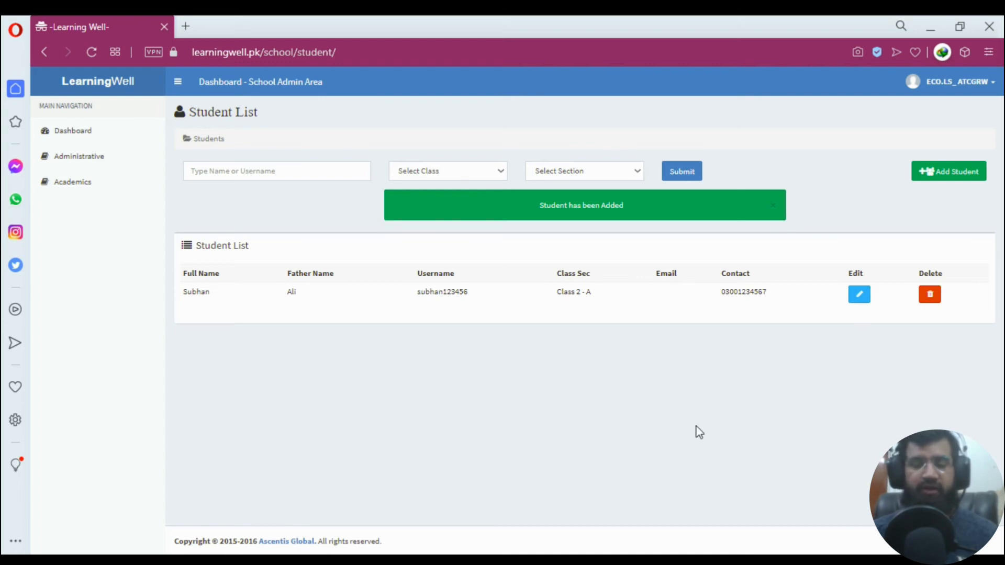
left_click(76, 155)
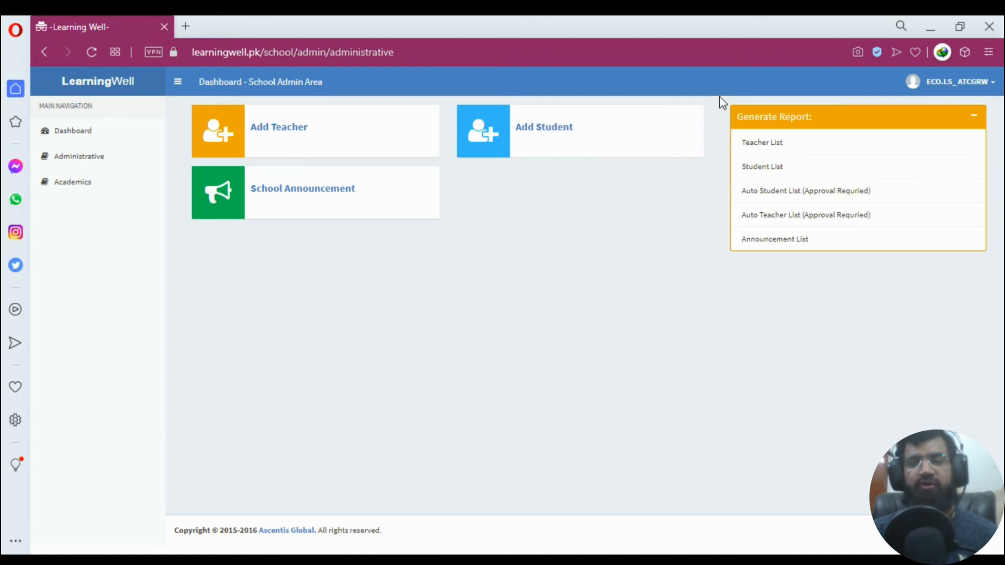
left_click_drag(720, 99, 877, 235)
left_click(917, 290)
left_click_drag(742, 117, 888, 246)
left_click(872, 319)
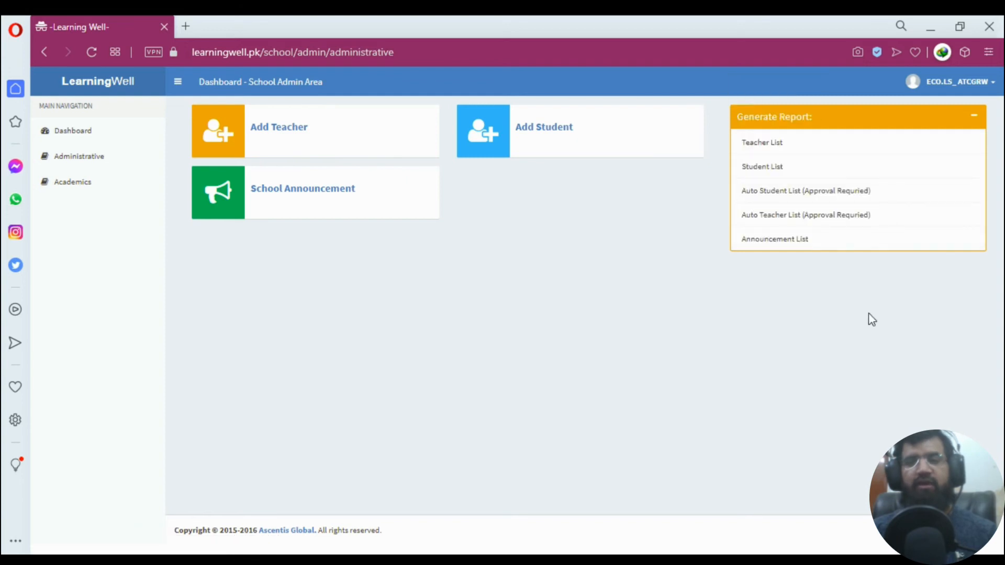
left_click(757, 171)
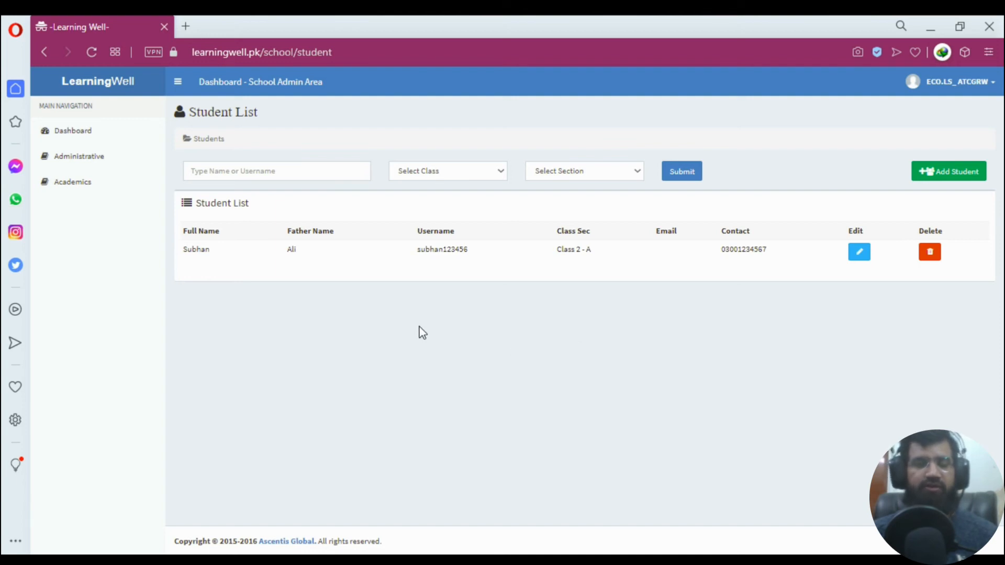
left_click(444, 173)
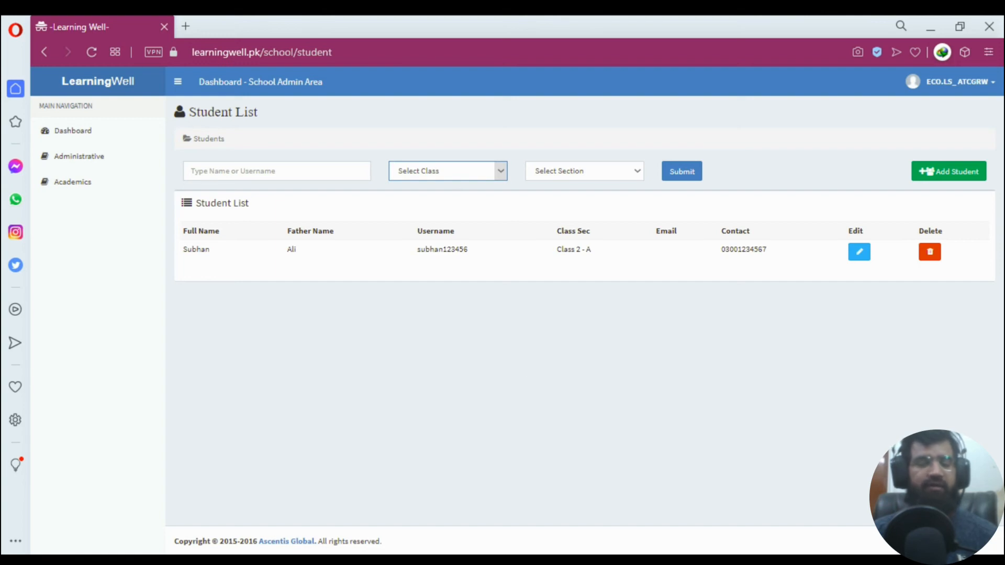
left_click(574, 382)
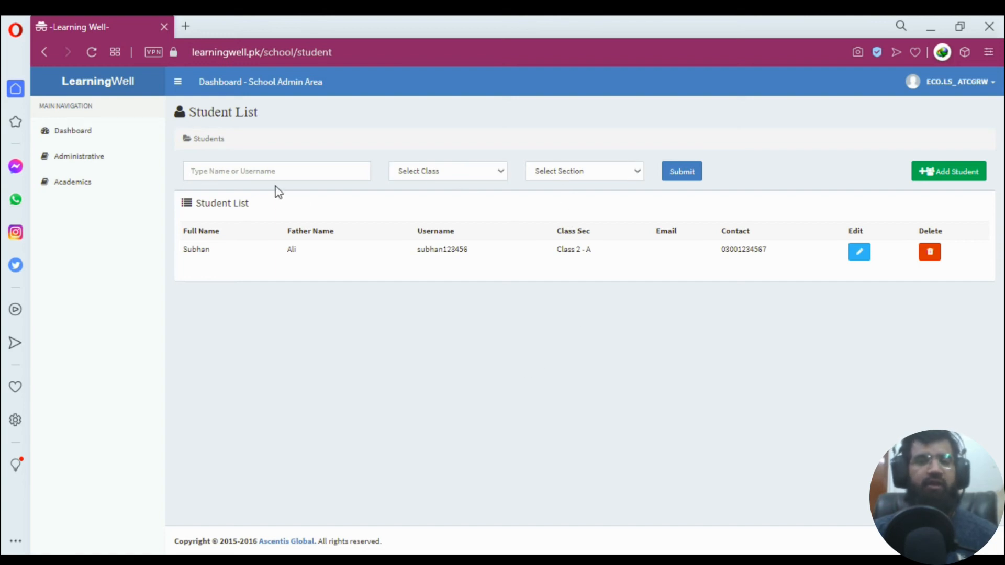
left_click(278, 172)
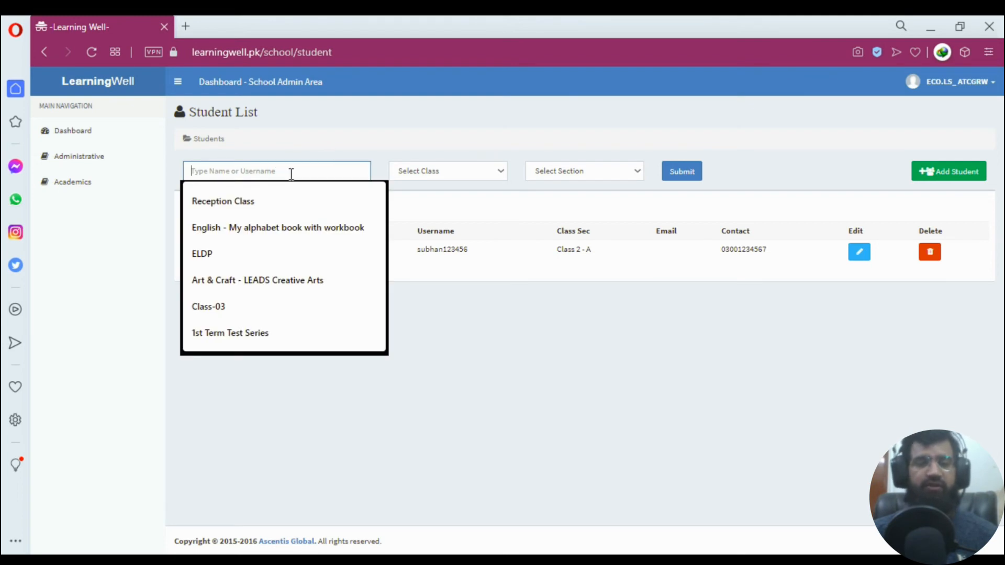
key("Escape")
left_click(514, 316)
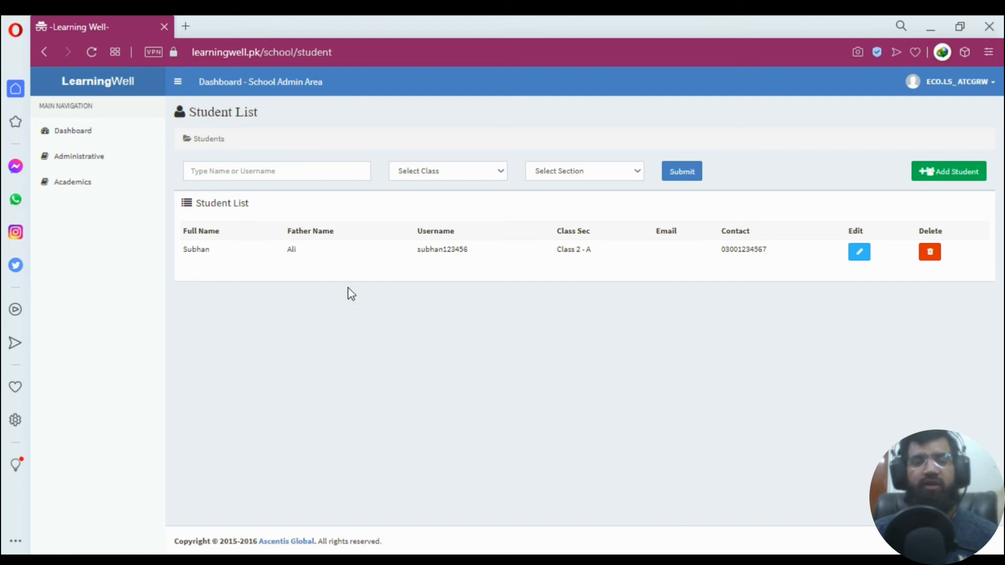
left_click(79, 160)
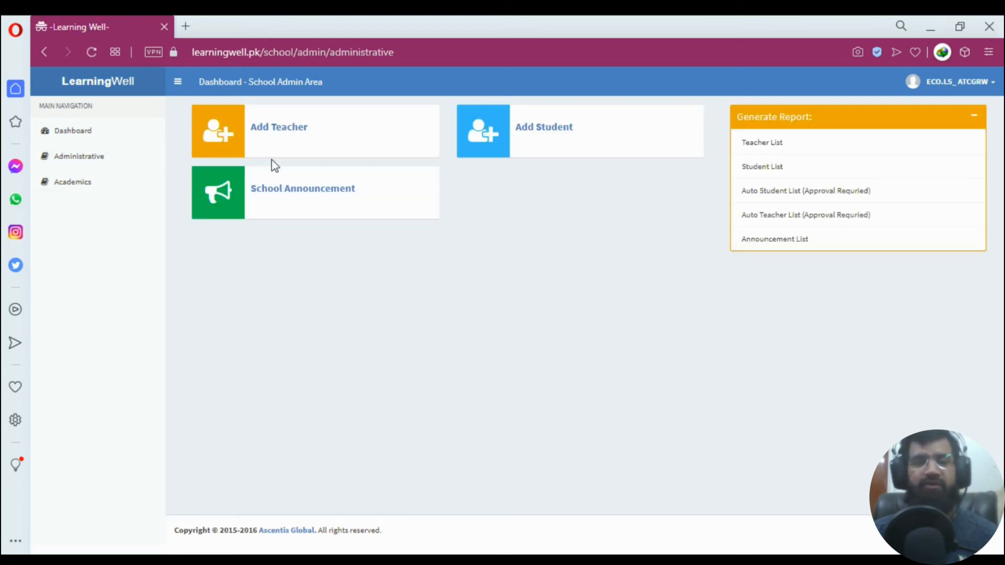
Open the Add Teacher form and enter the teacher's first name, last name, username and password.
left_click(292, 133)
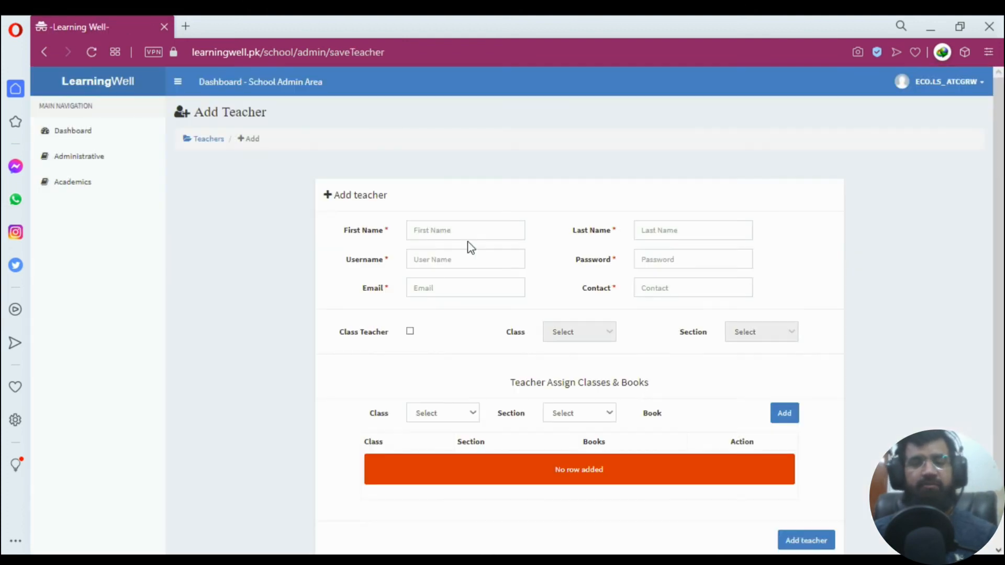
left_click(478, 231)
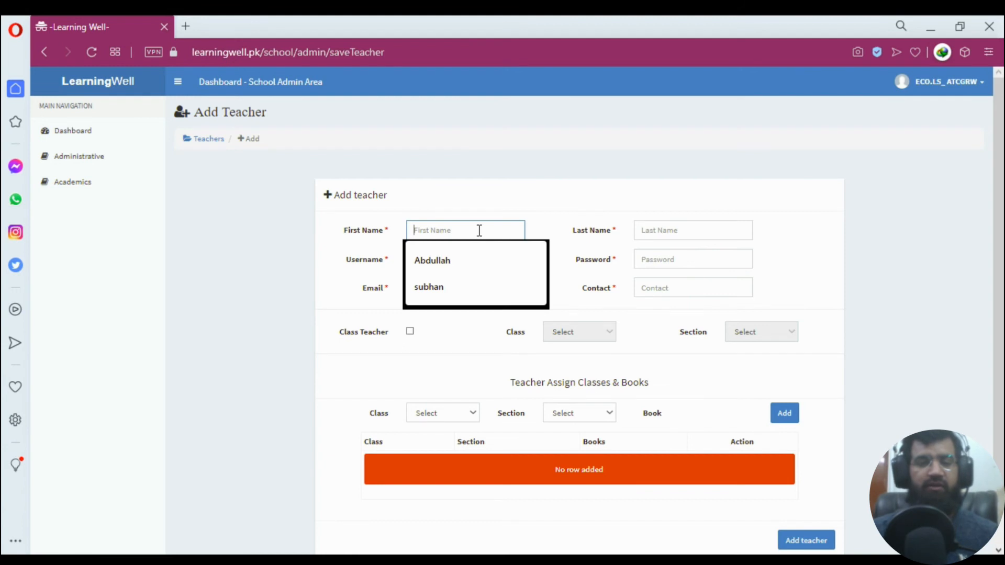
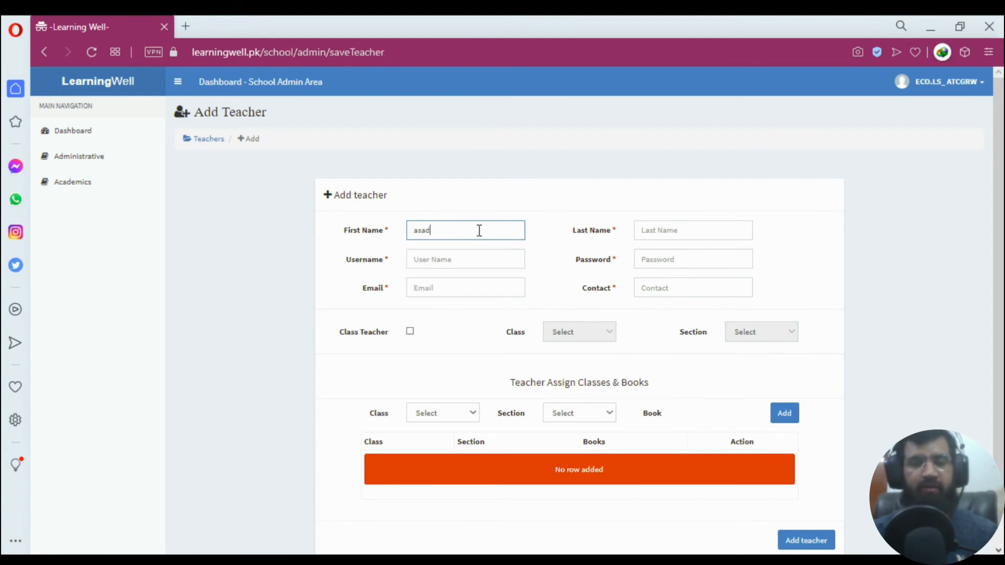
key("Tab")
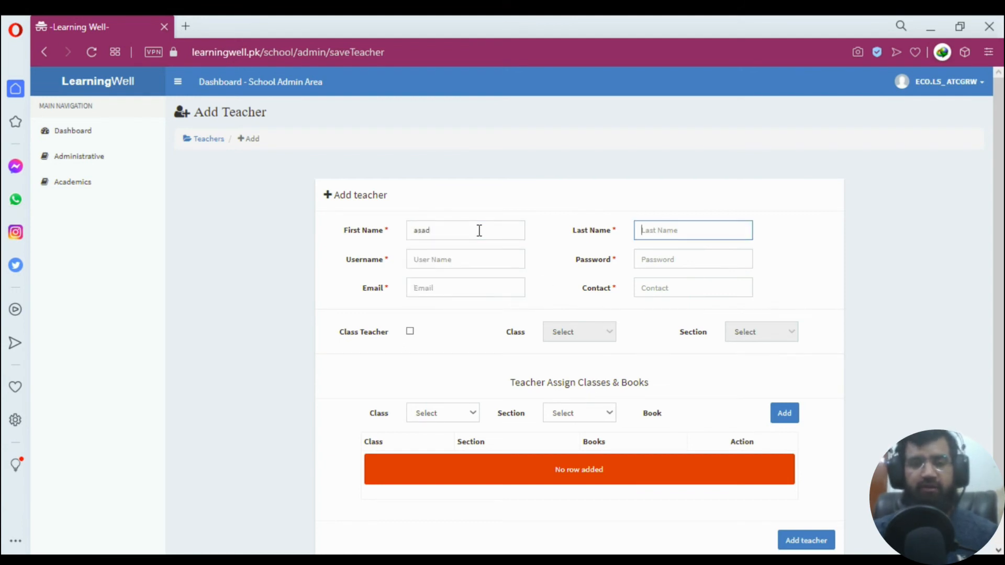
key("Tab")
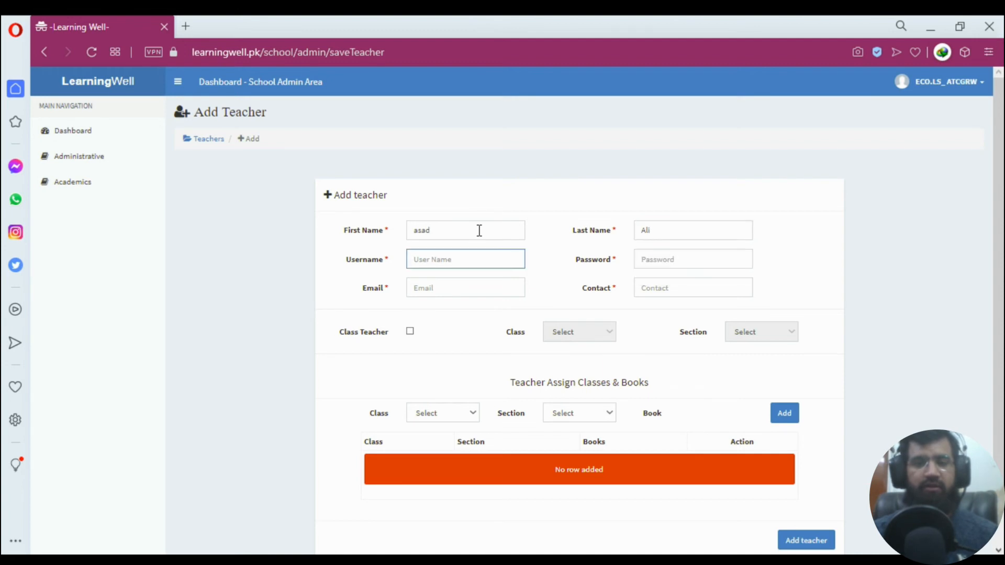
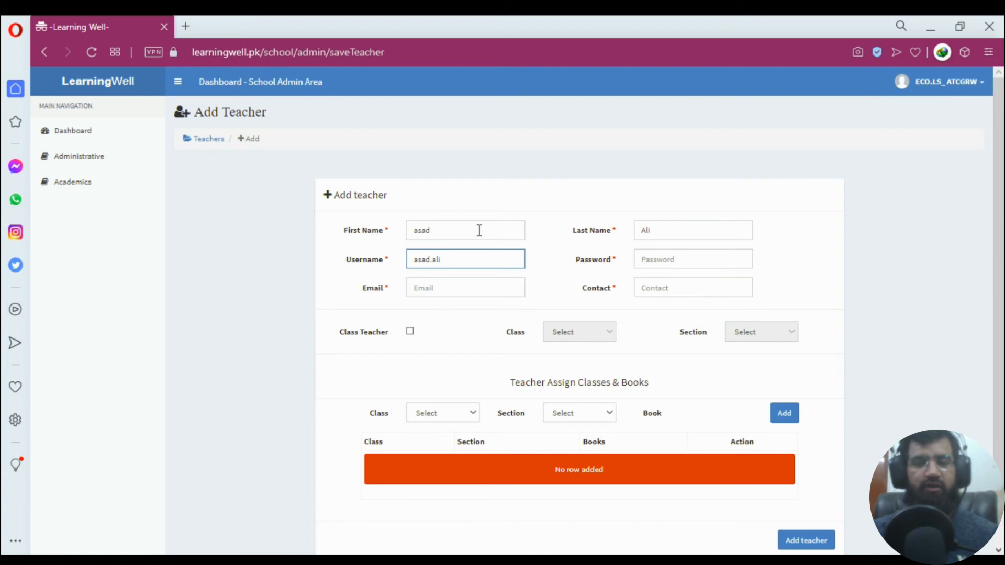
type("123")
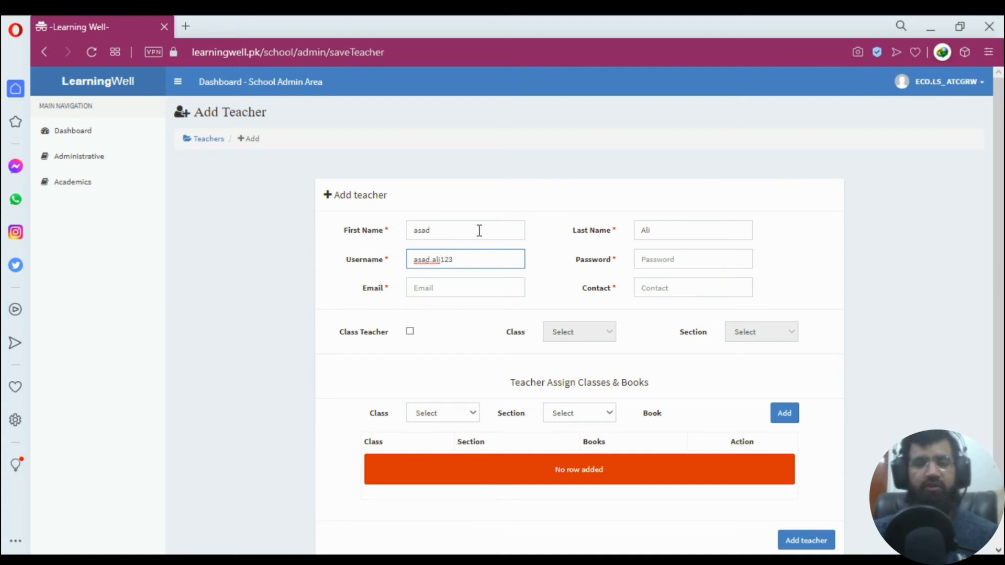
key("Tab")
type("123")
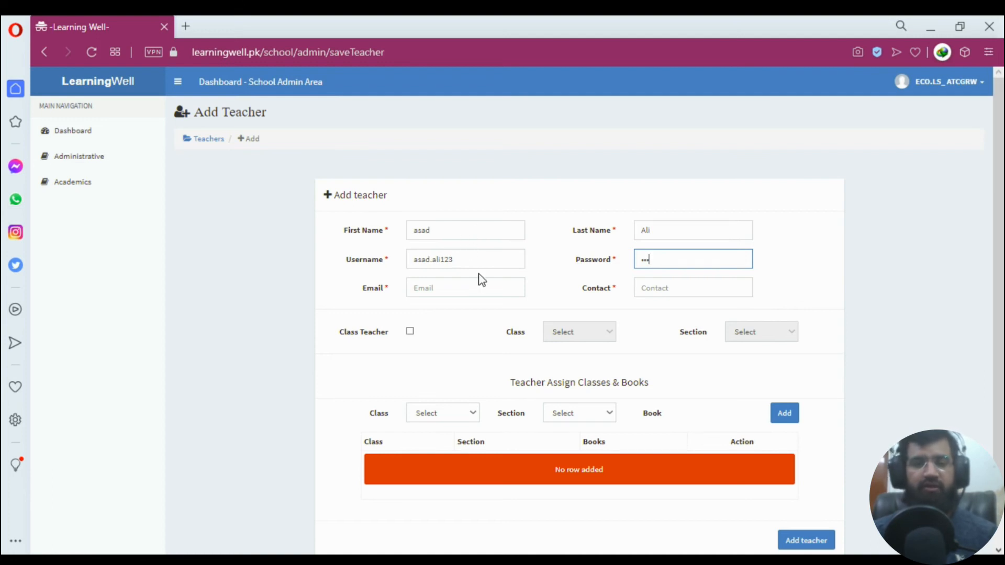
Enter the teacher's e-mail and an 11-digit contact number, and tick Class Teacher.
left_click(480, 279)
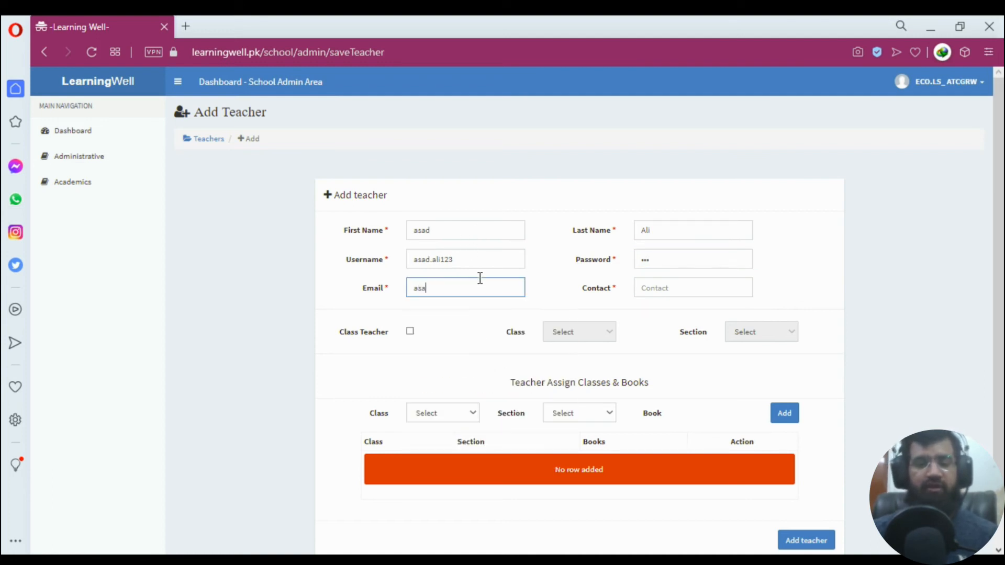
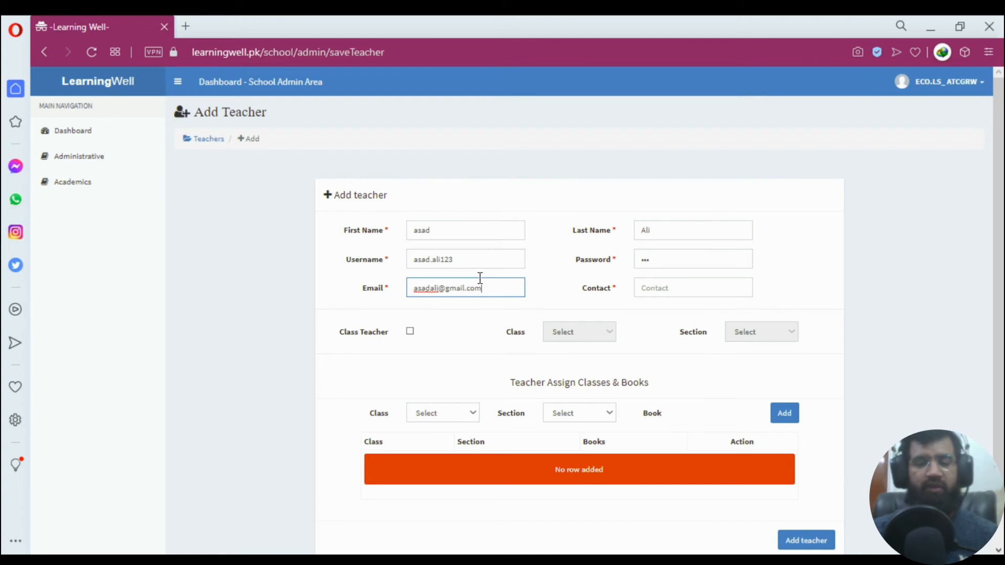
key("Tab")
type("03")
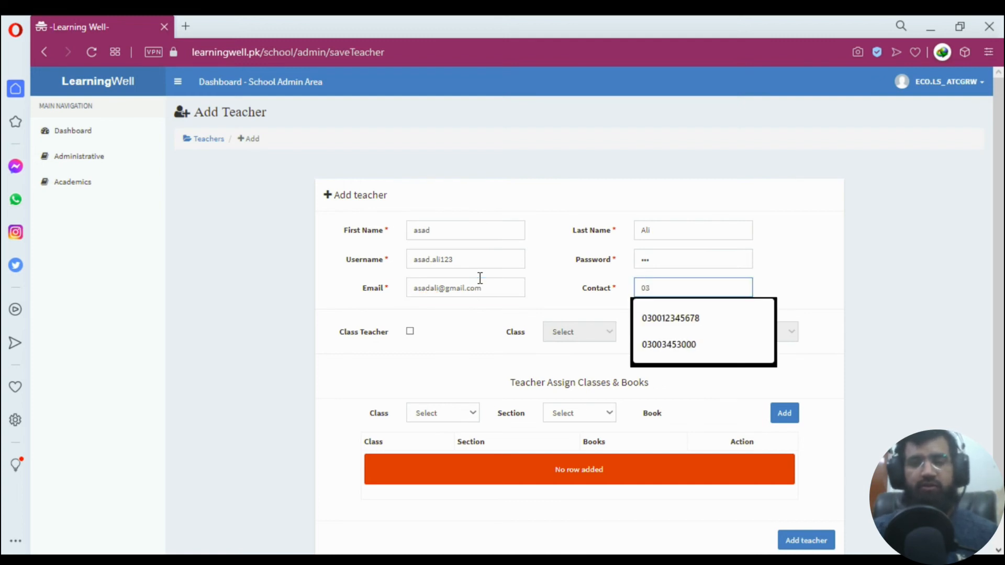
key("Down")
key("Return")
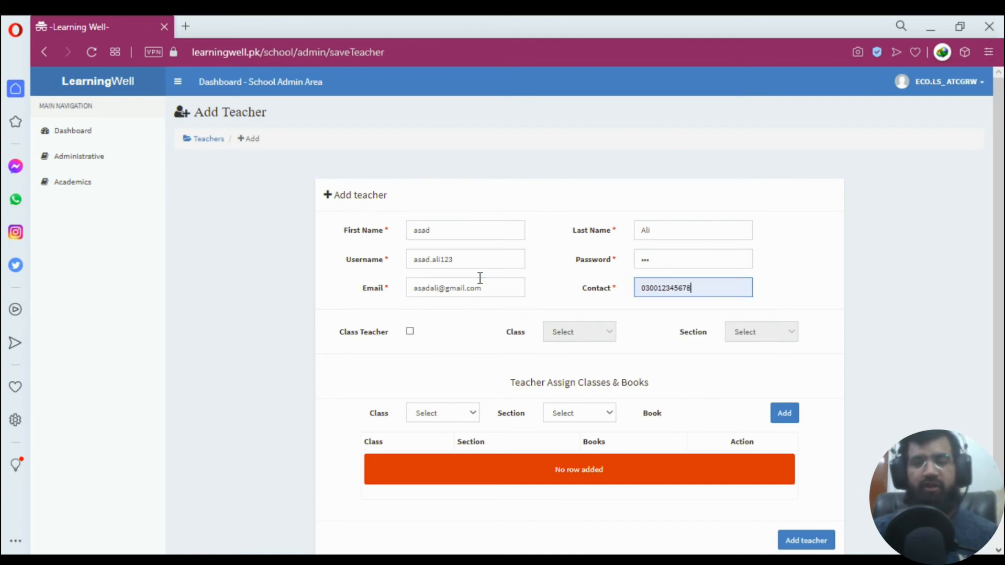
key("BackSpace")
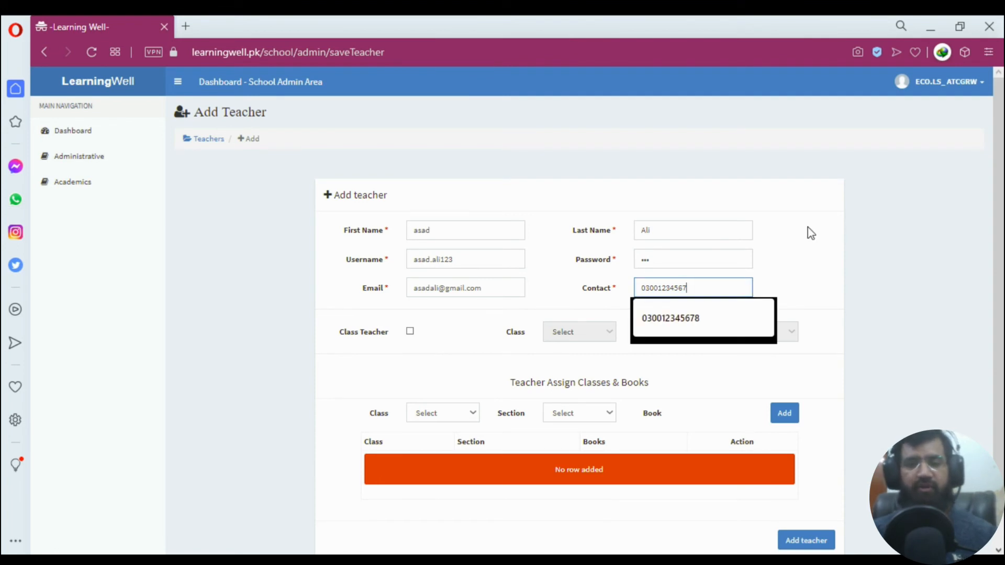
left_click(810, 234)
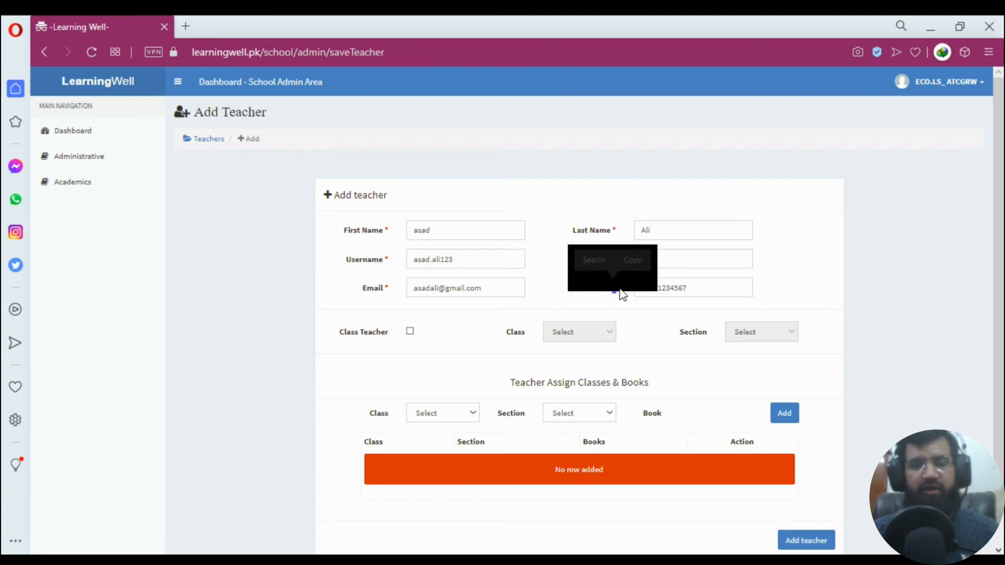
left_click(410, 334)
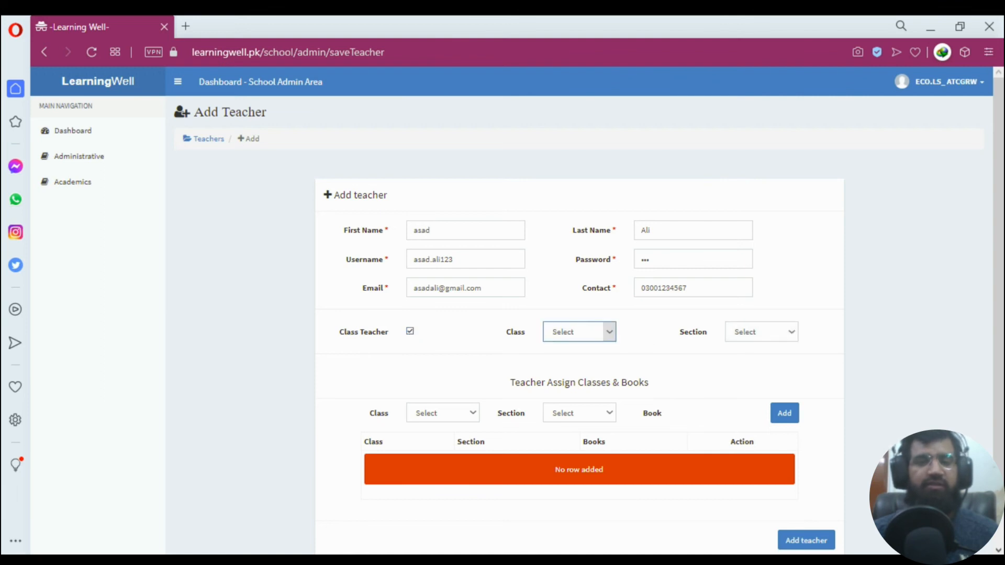
Set the class-teacher class to Class 2 section A, then untick Class Teacher to leave it inactive.
left_click(578, 58)
left_click(756, 334)
left_click(753, 363)
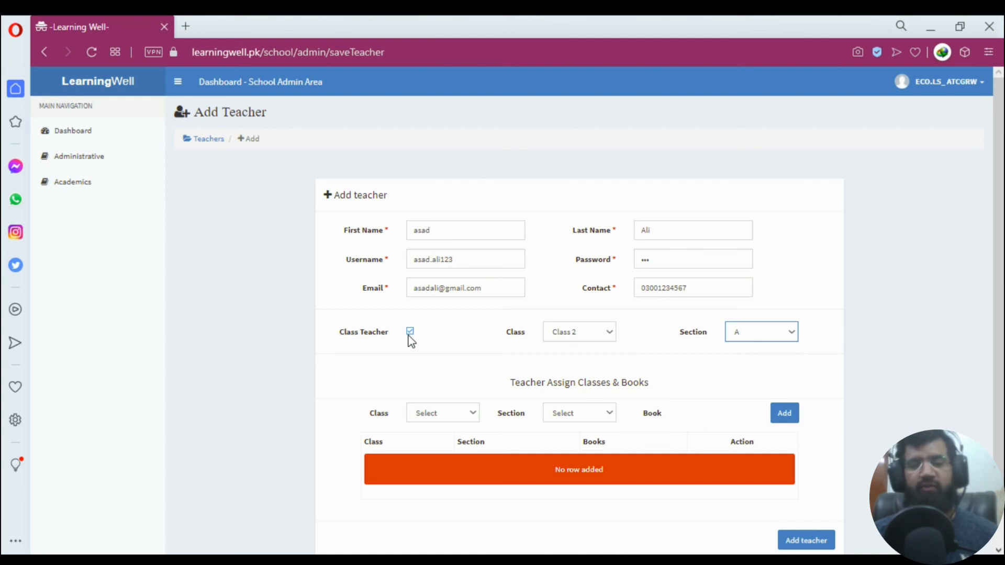
left_click(410, 334)
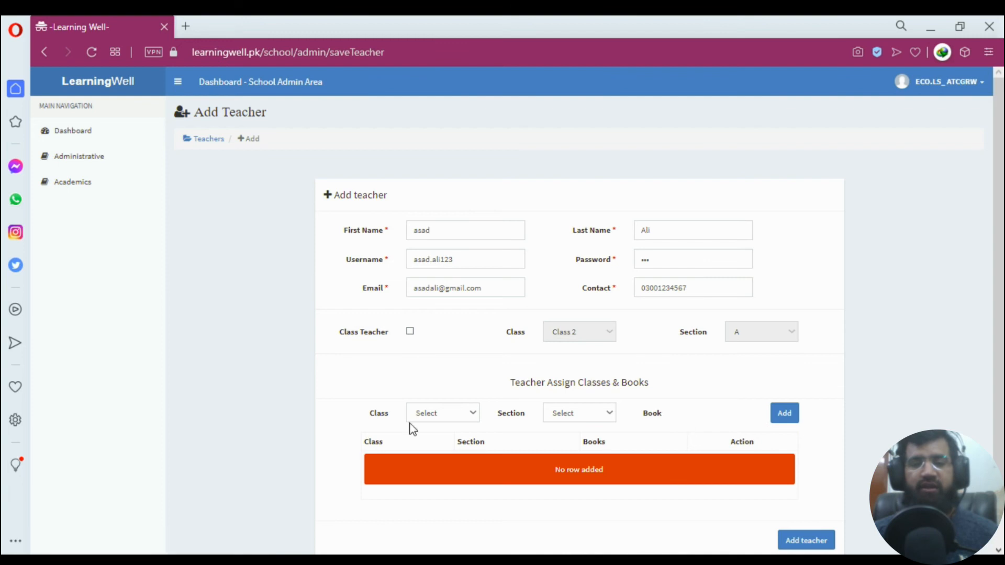
left_click(411, 333)
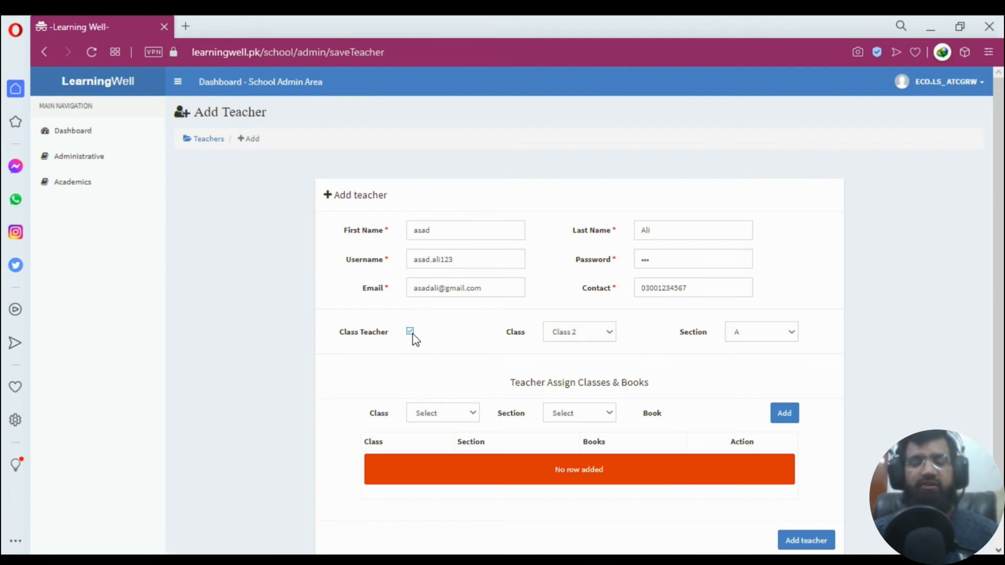
scroll(435, 372, "down", 2)
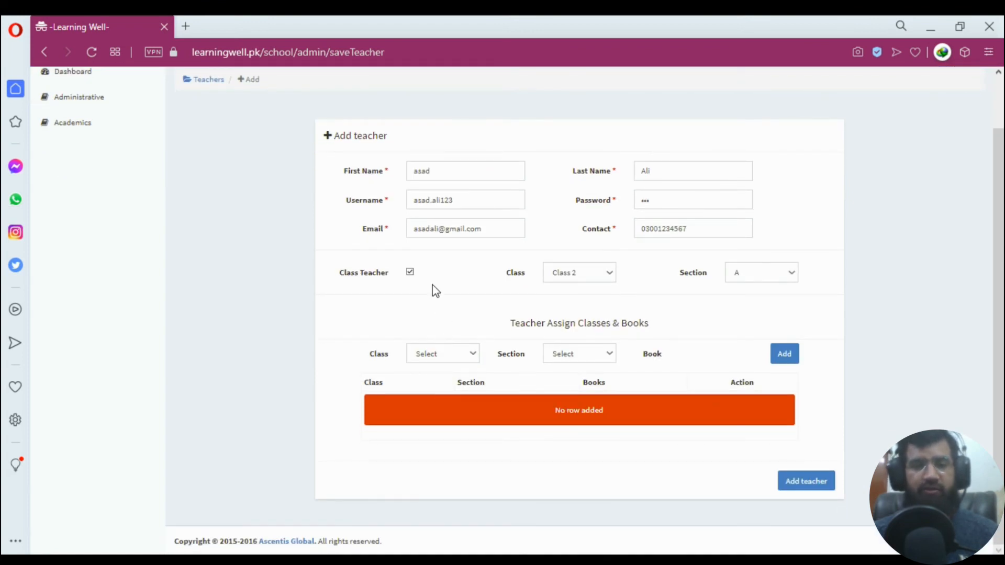
left_click(410, 272)
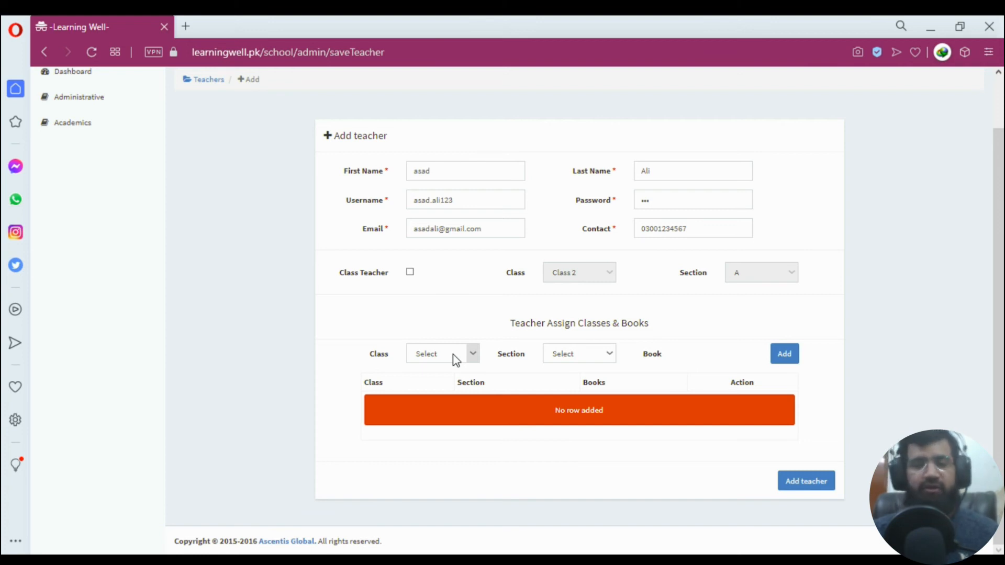
left_click(454, 360)
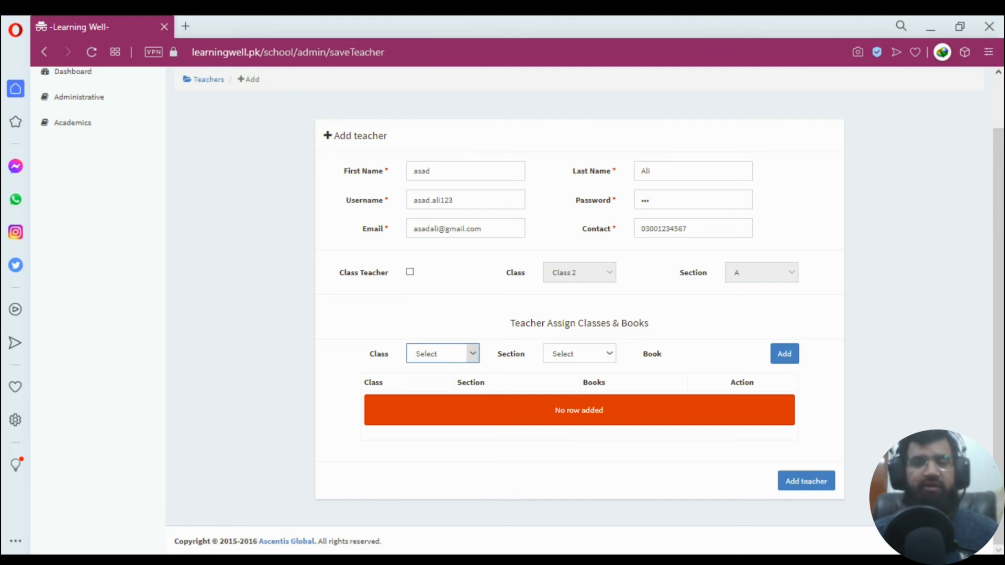
Assign the Maths Step 3 book to Class 3, section A.
left_click(434, 79)
left_click(586, 351)
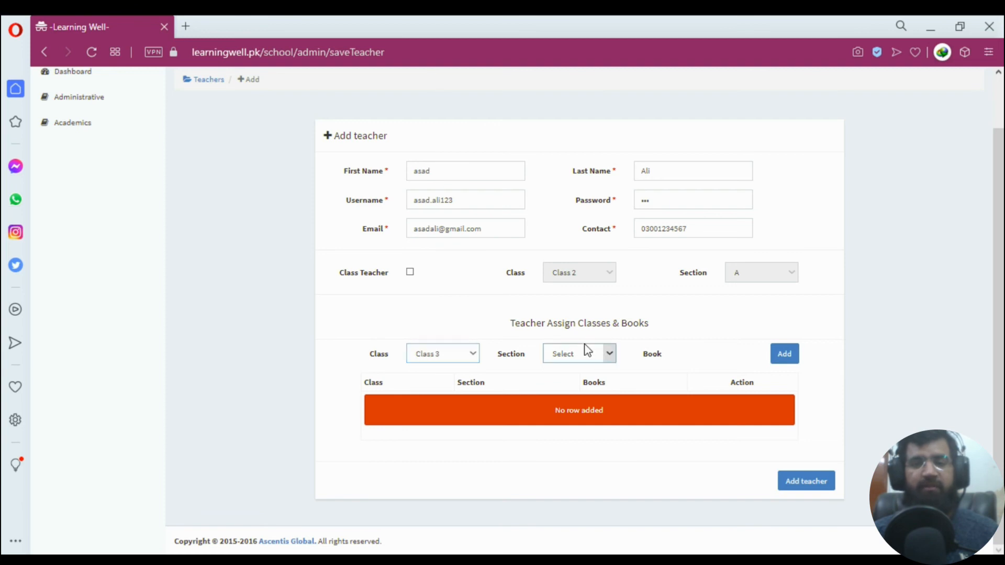
left_click(571, 373)
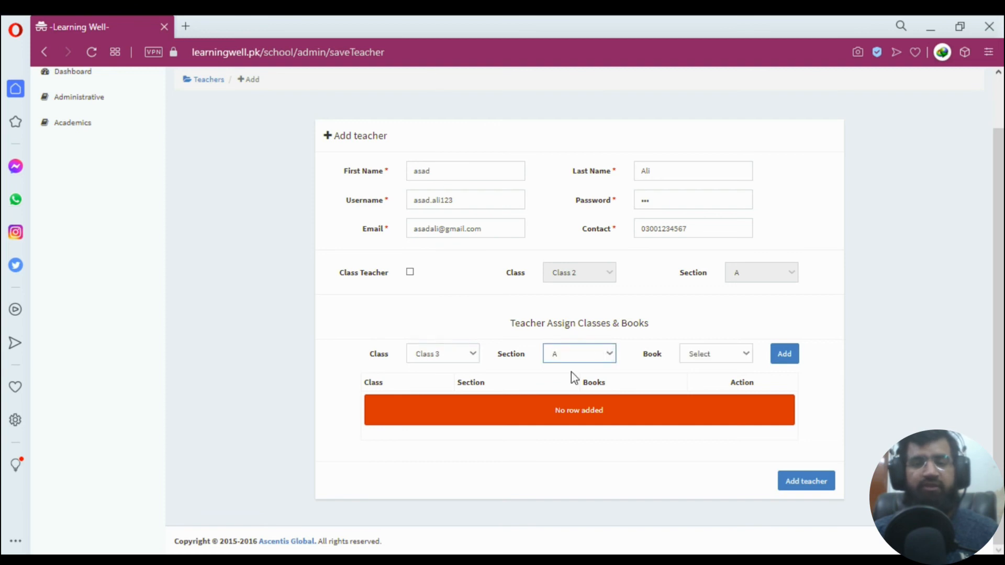
left_click(710, 356)
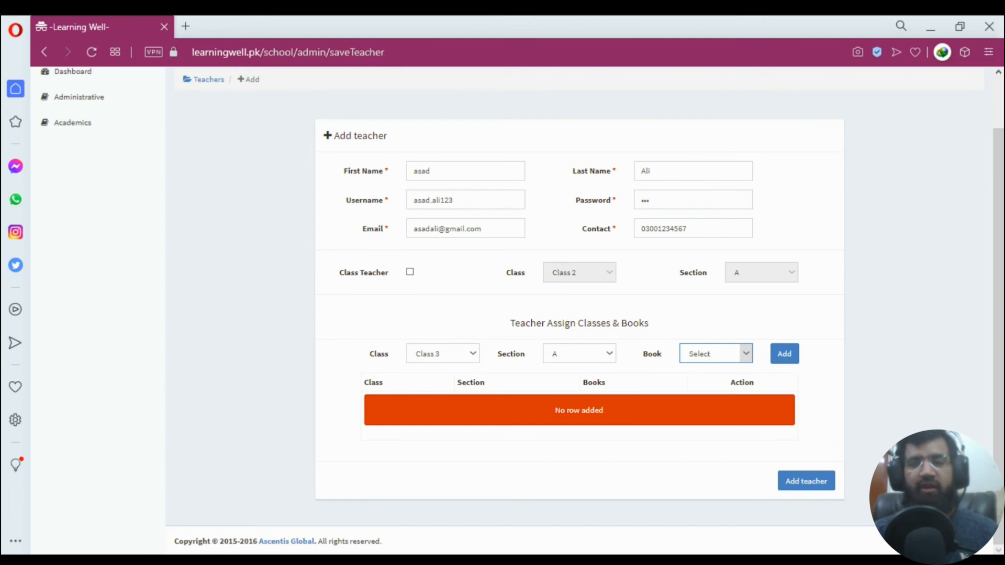
left_click(720, 219)
left_click(789, 352)
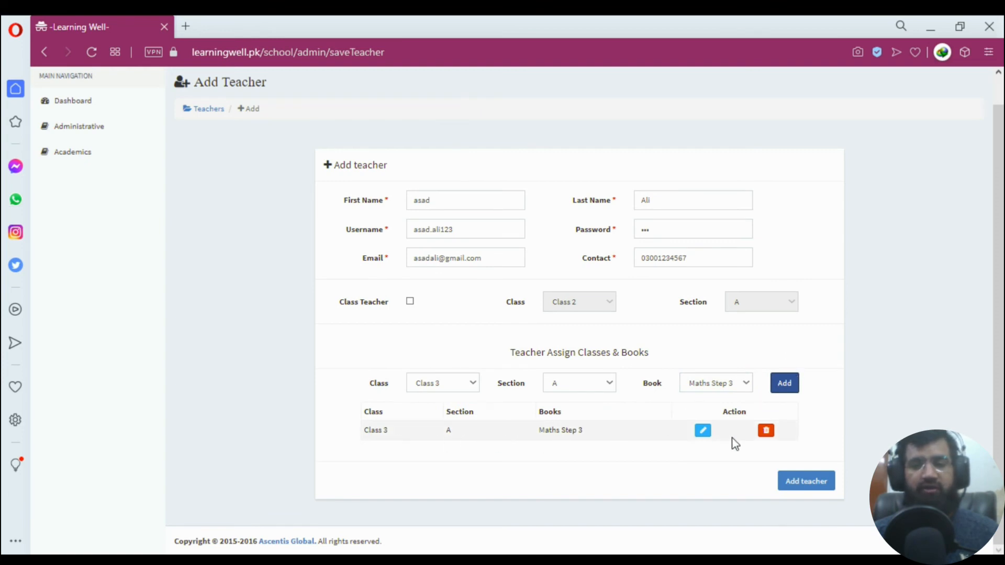
Assign the Maths Step 4 book to Class 4, section A.
left_click(447, 383)
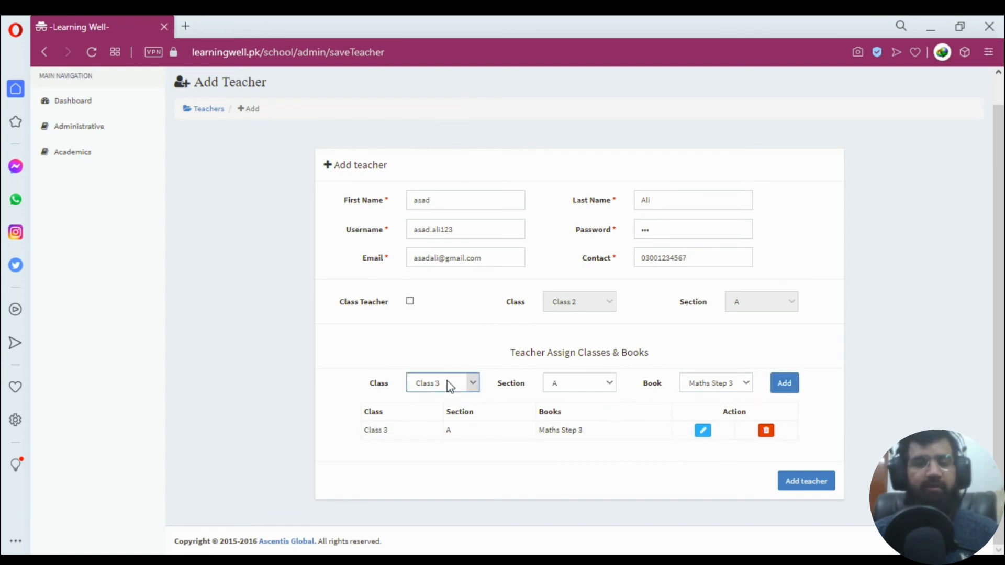
left_click(437, 112)
left_click(583, 388)
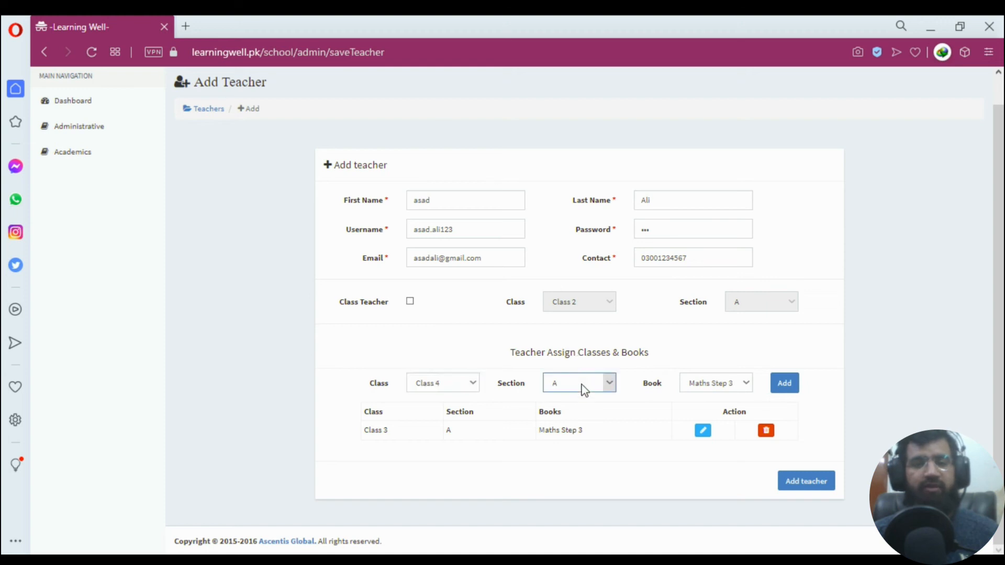
left_click(713, 385)
left_click(787, 272)
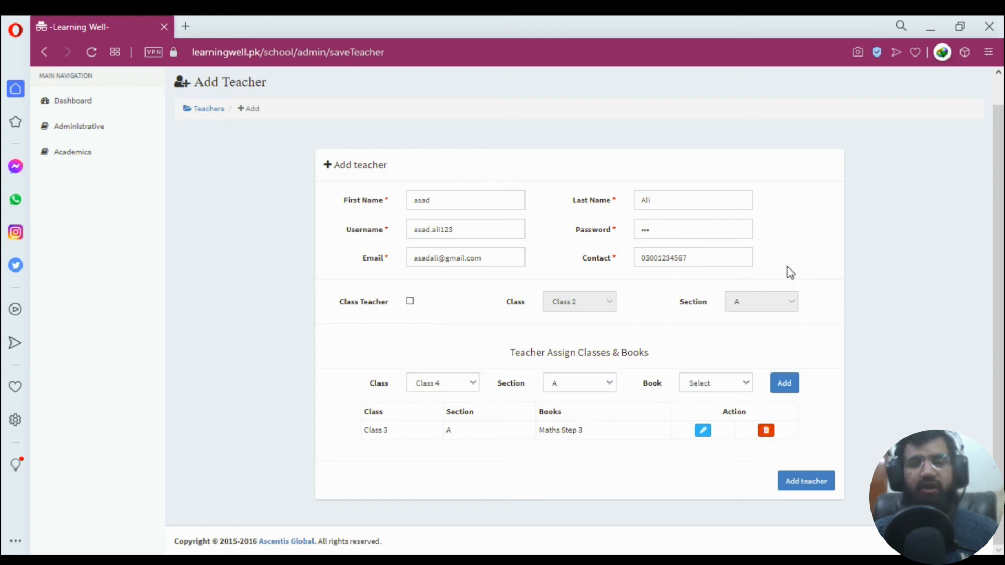
left_click(723, 383)
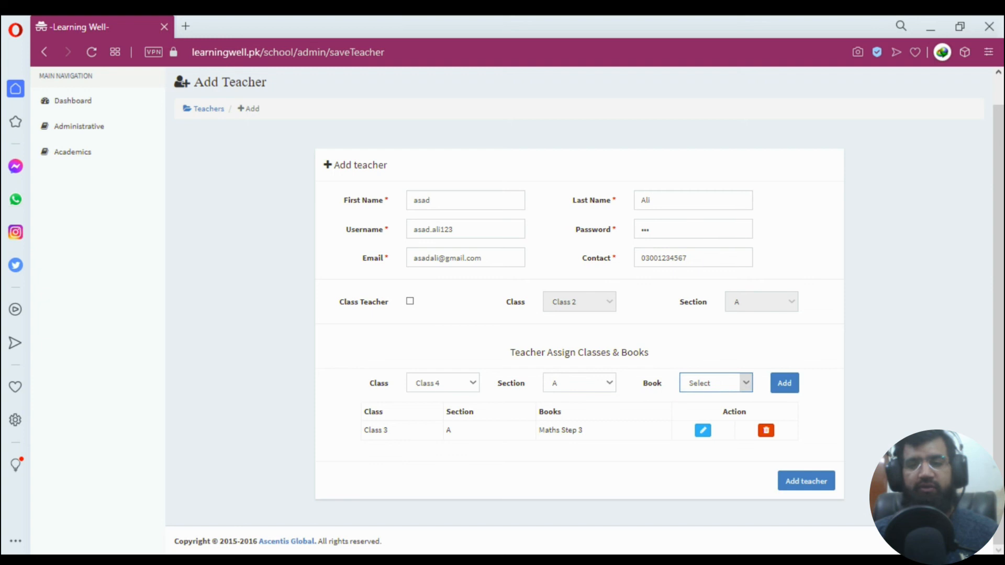
left_click(723, 215)
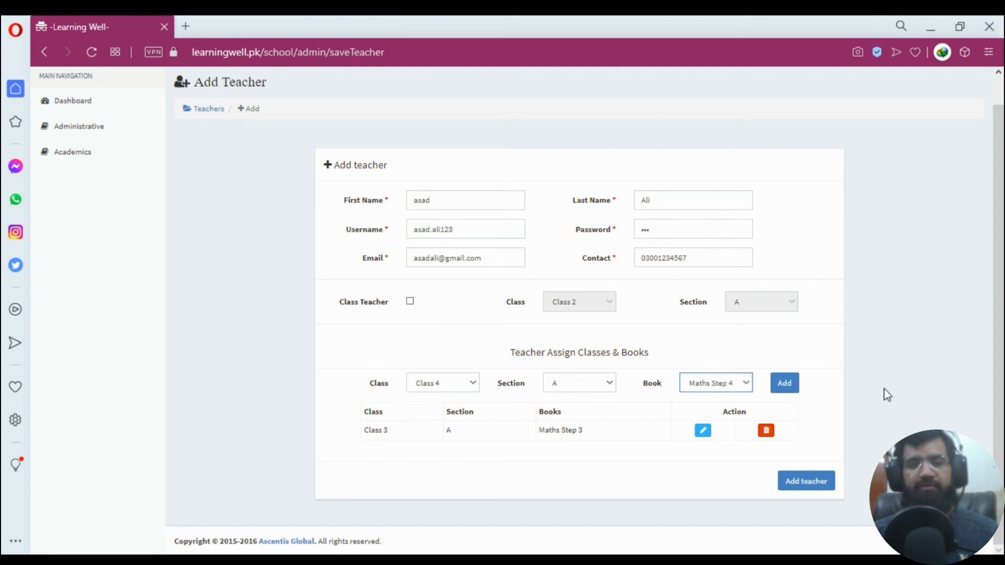
left_click(787, 384)
Assign the Maths Step 5 book to Class 5, section A.
left_click(465, 383)
left_click(450, 127)
left_click(671, 402)
left_click(607, 390)
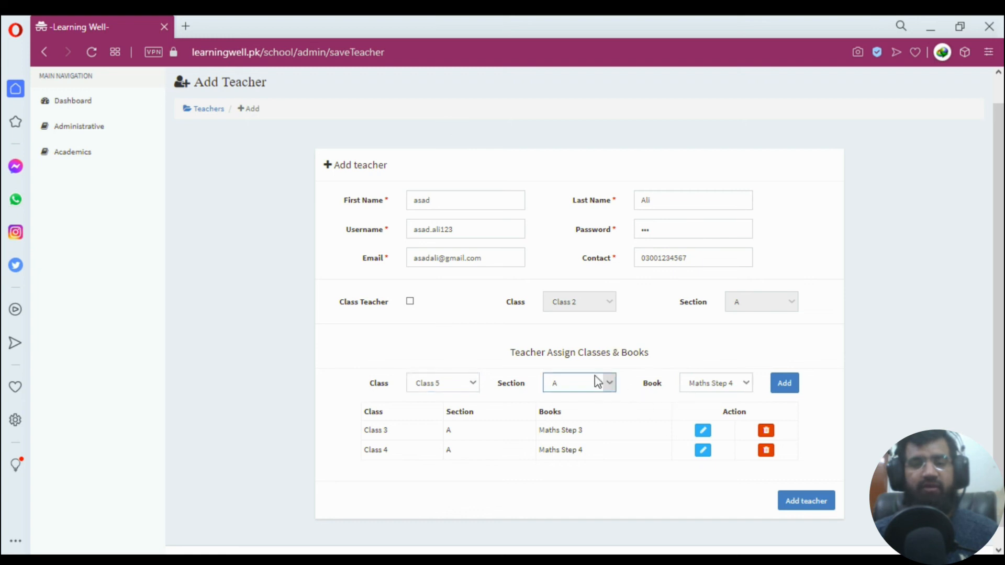
left_click(725, 386)
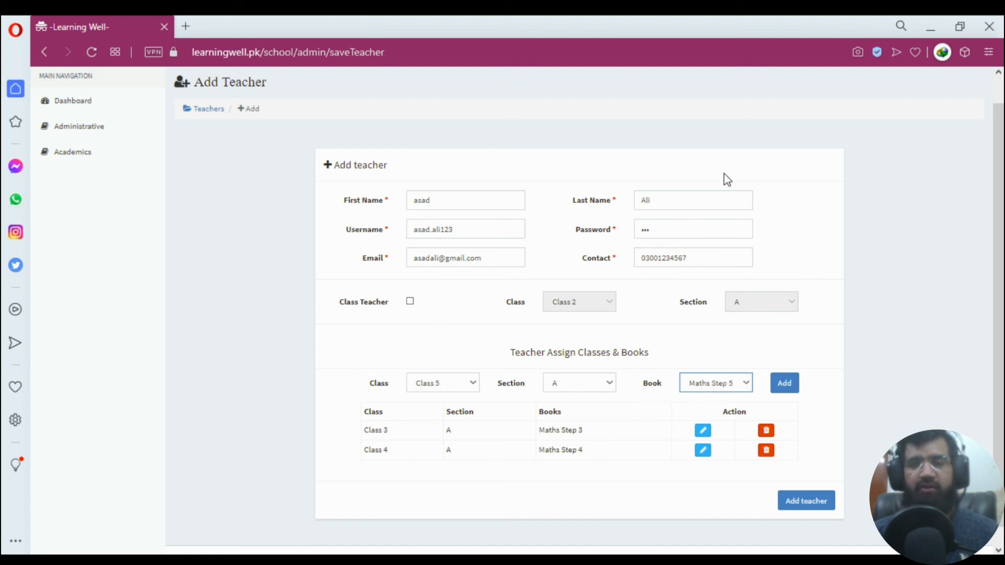
left_click(788, 384)
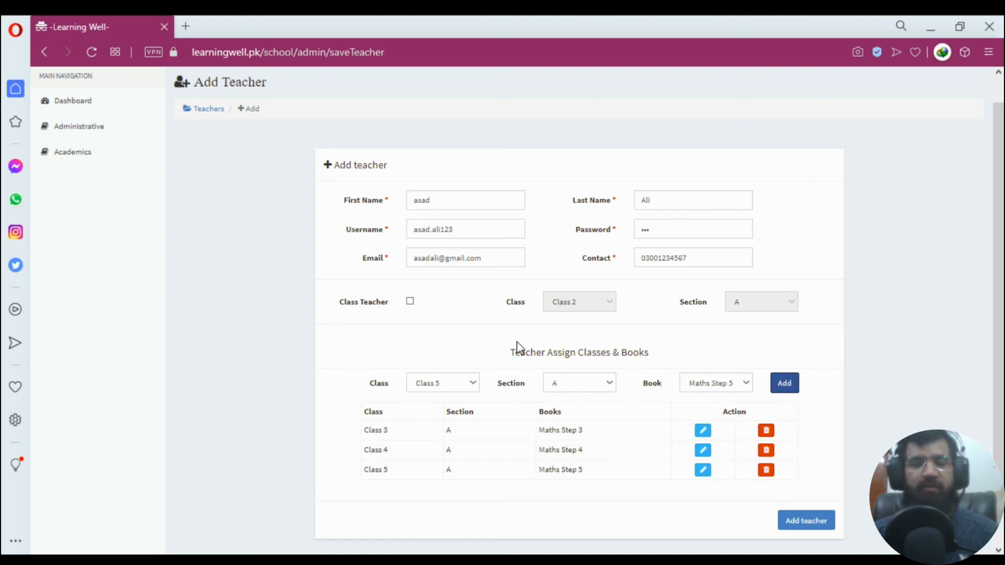
scroll(516, 347, "down", 1)
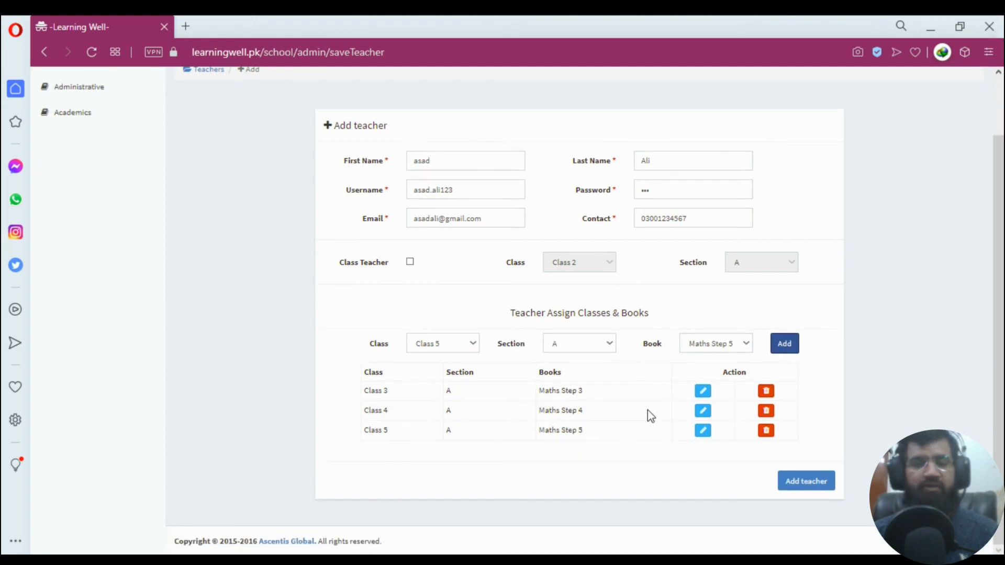
Save the new teacher and check their username in the Teacher List.
left_click(802, 482)
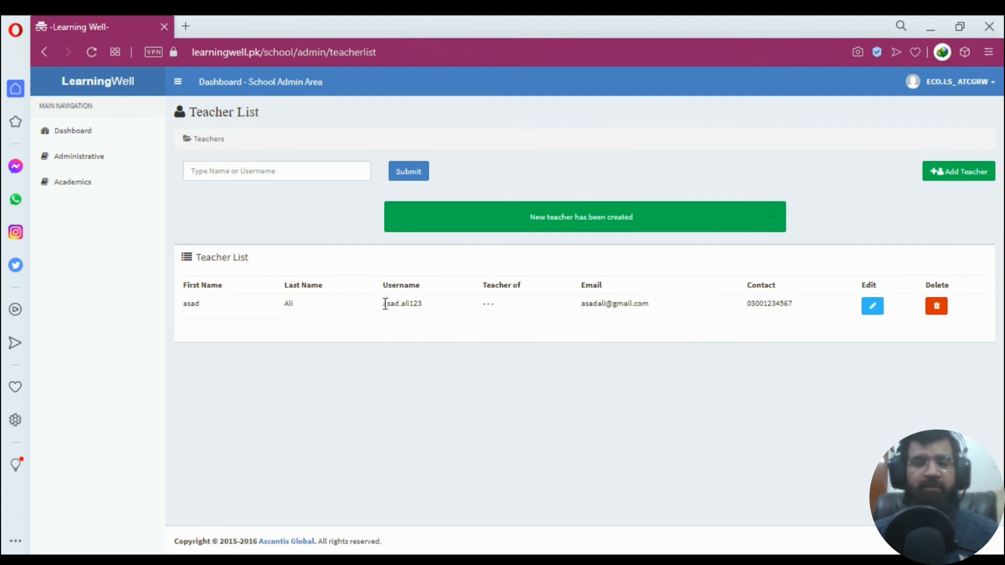
left_click_drag(381, 303, 423, 306)
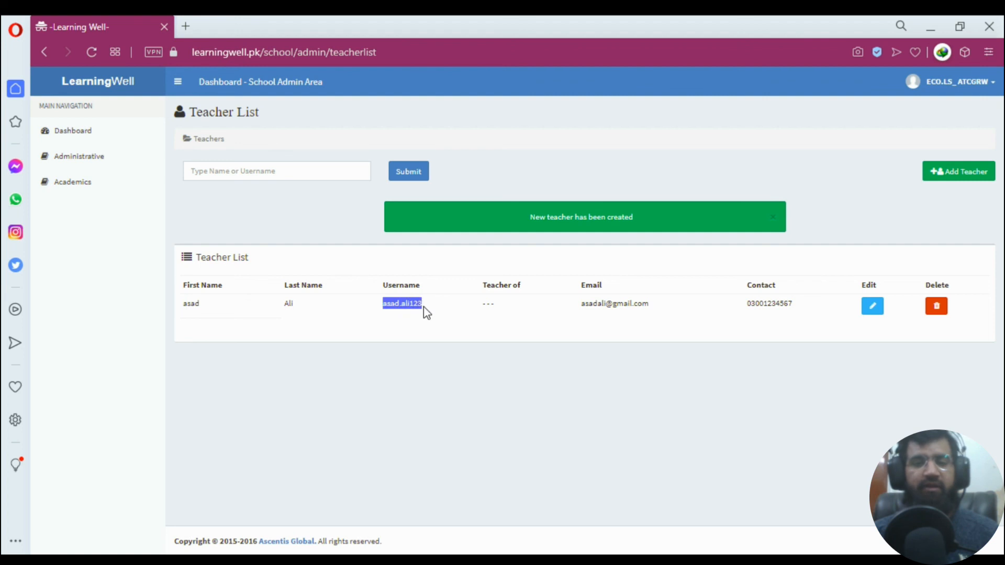
left_click(399, 322)
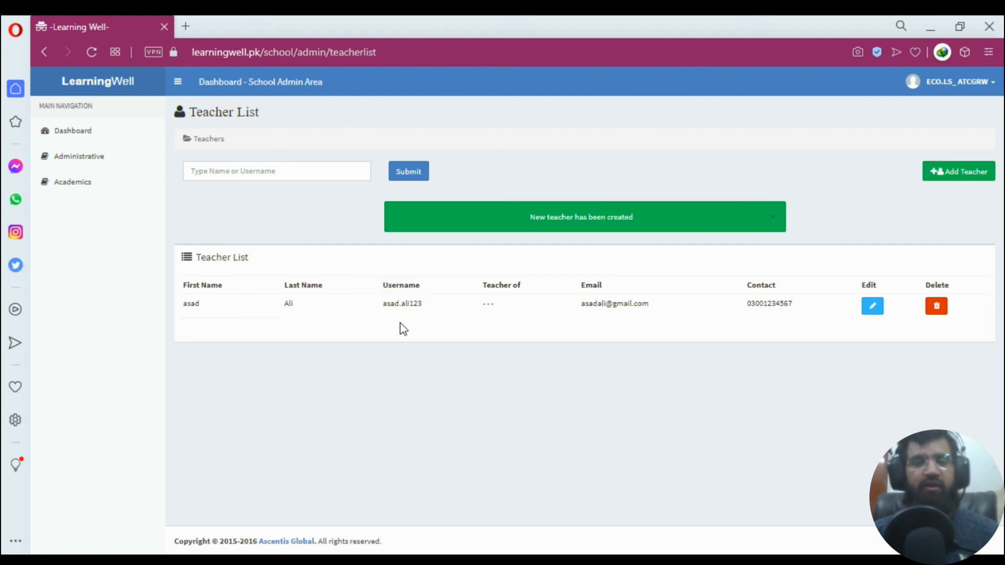
double_click(402, 303)
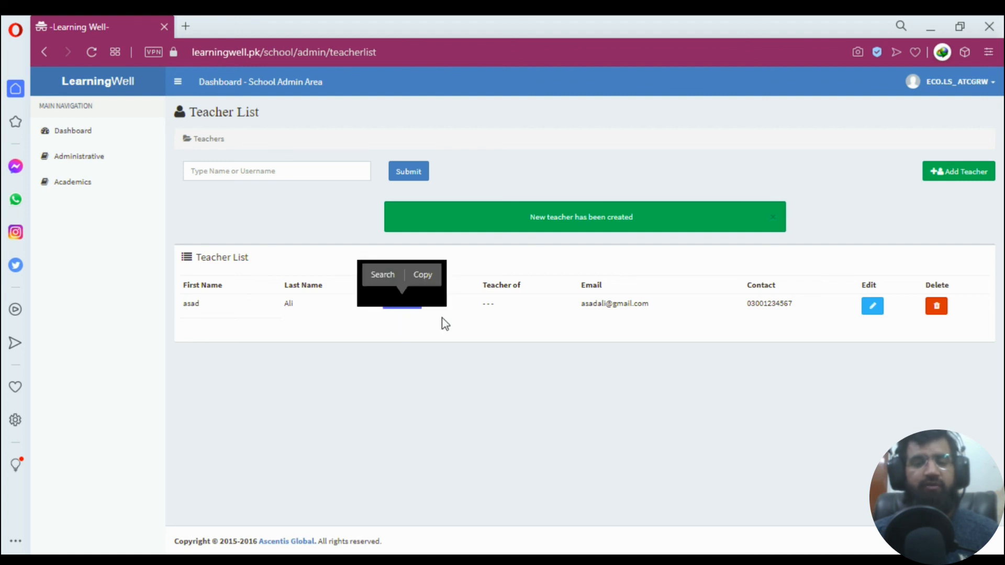
left_click(443, 321)
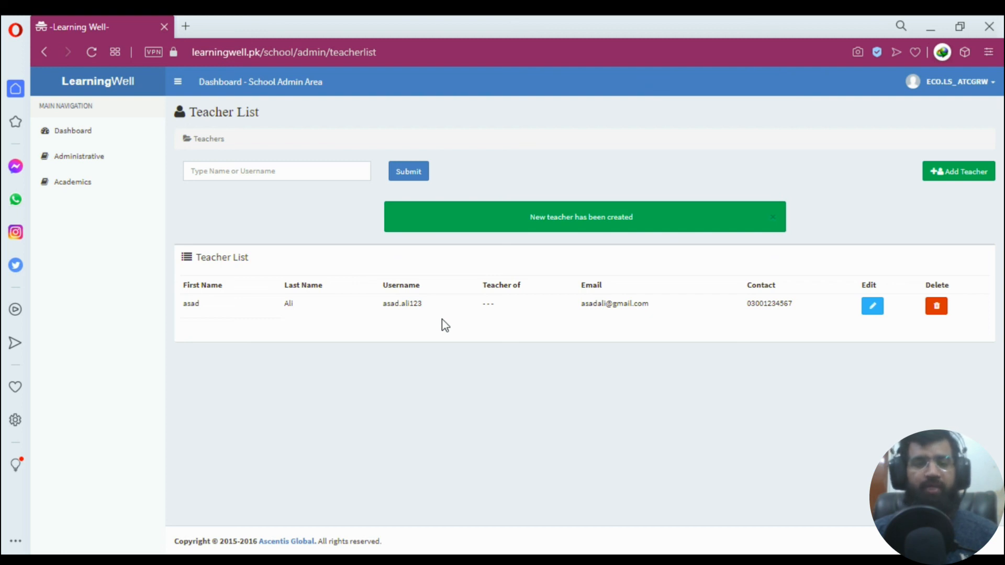
left_click_drag(383, 304, 429, 305)
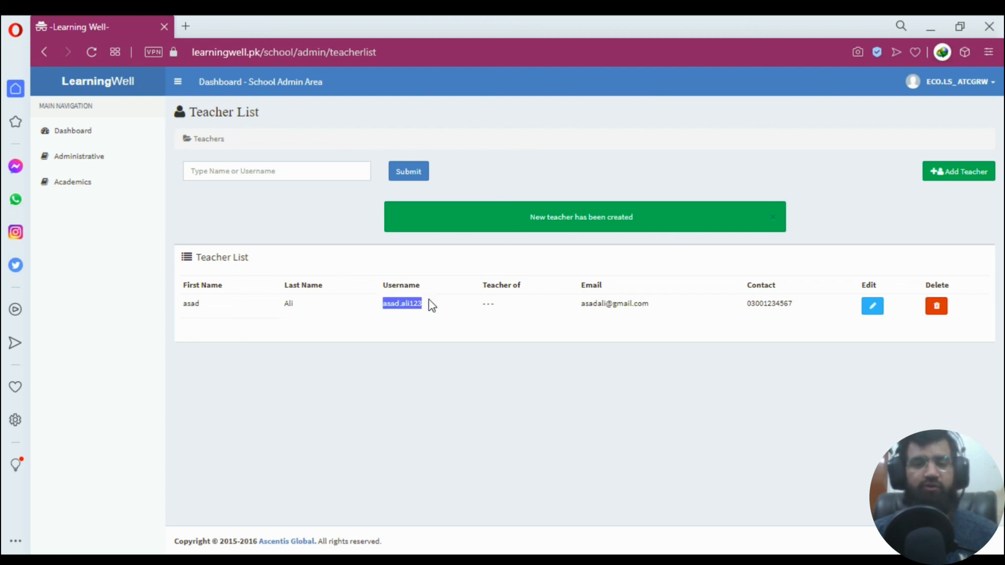
left_click(431, 326)
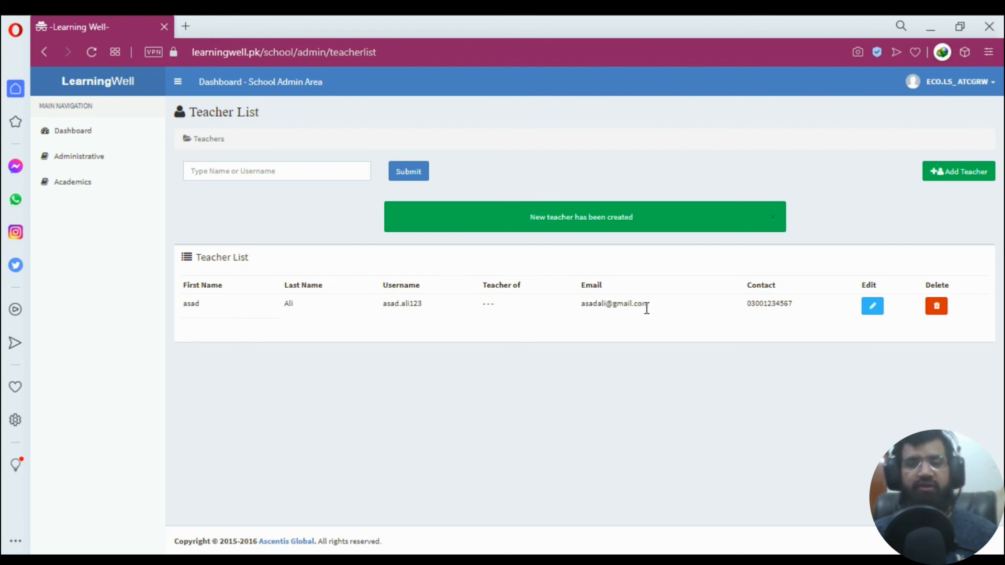
Open the new teacher's record for editing, stop the page load, and head to Academics.
left_click(871, 312)
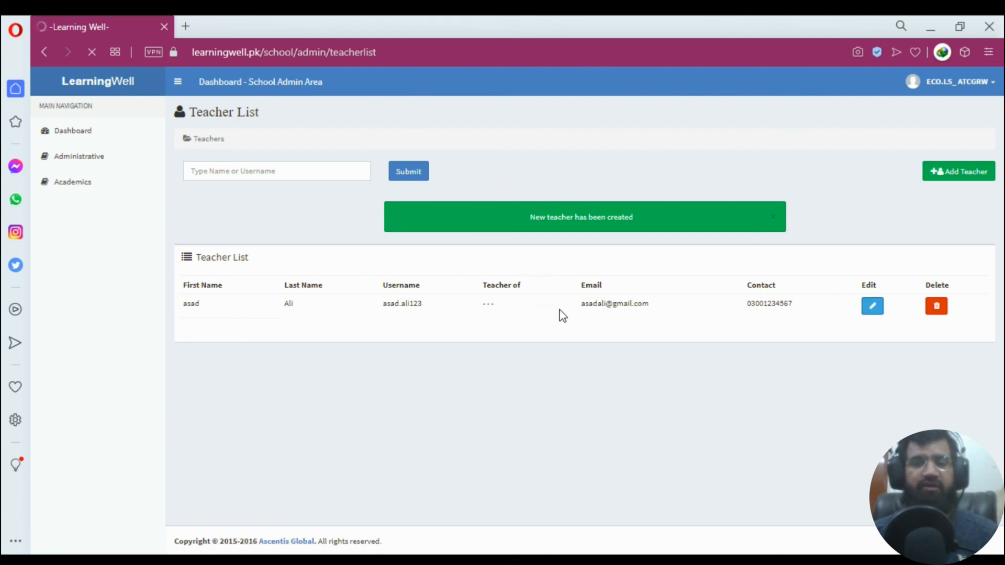
left_click(942, 309)
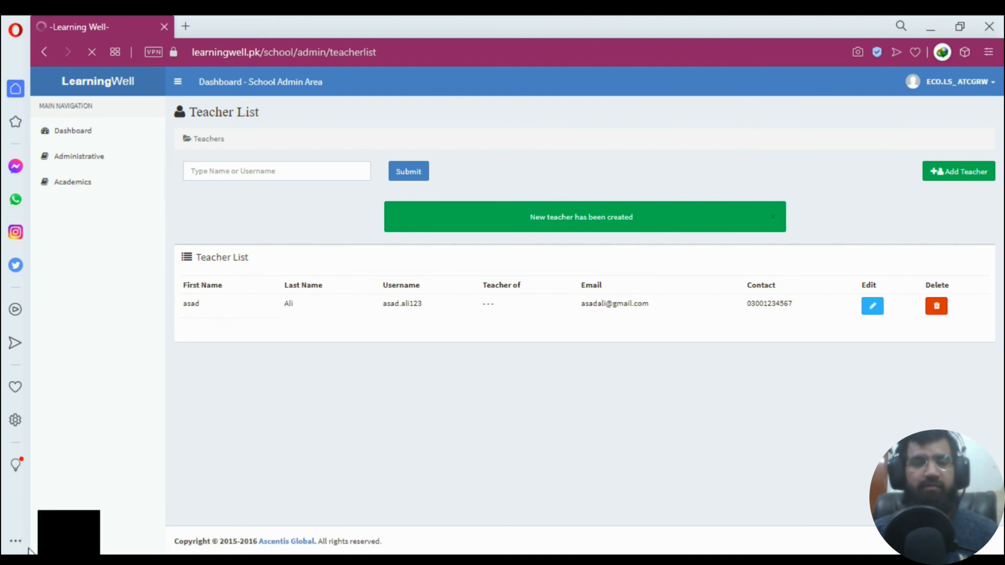
left_click(95, 55)
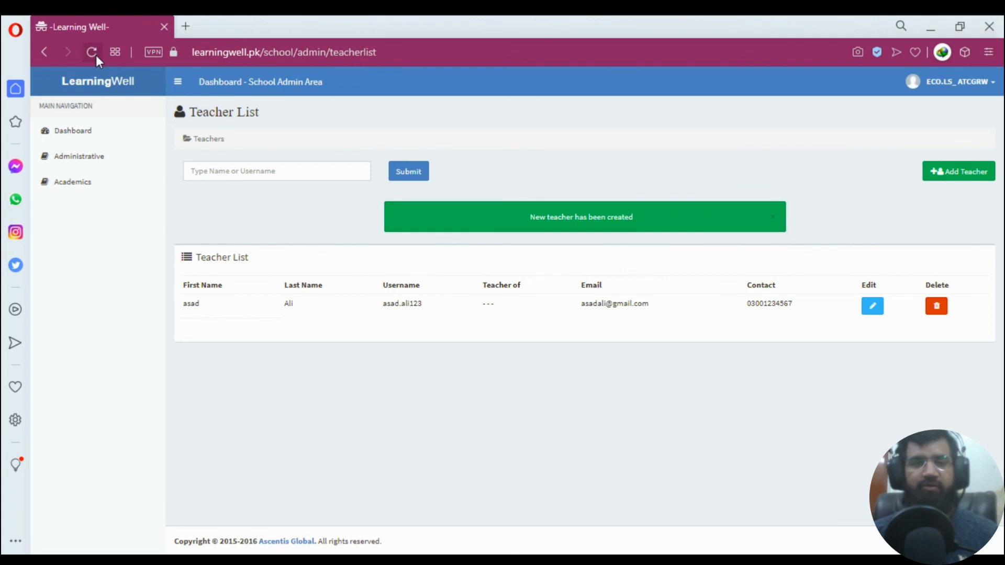
left_click(68, 186)
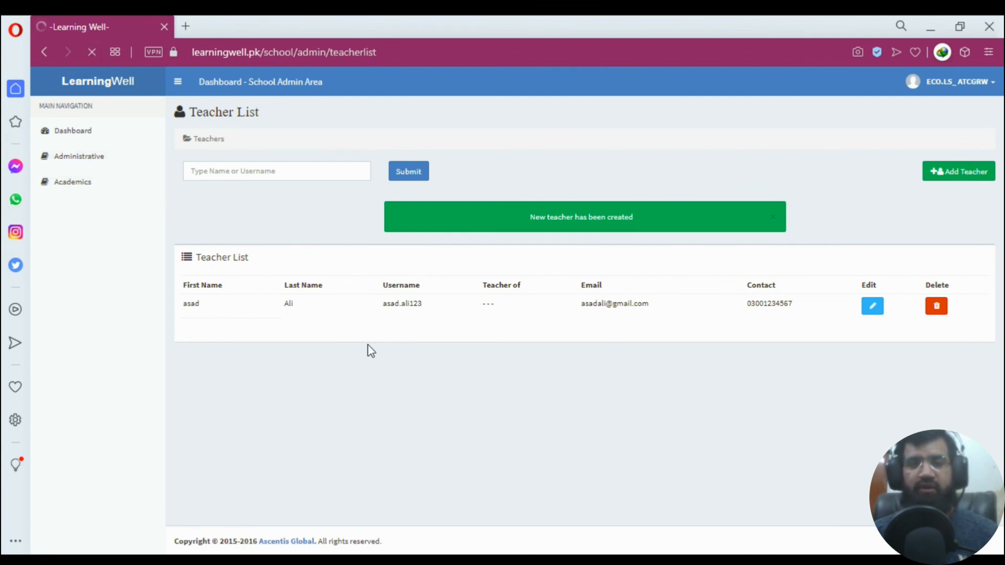
From Academics, open View Teacher Resources listing Class 1–8 through Kindergarten.
left_click(77, 187)
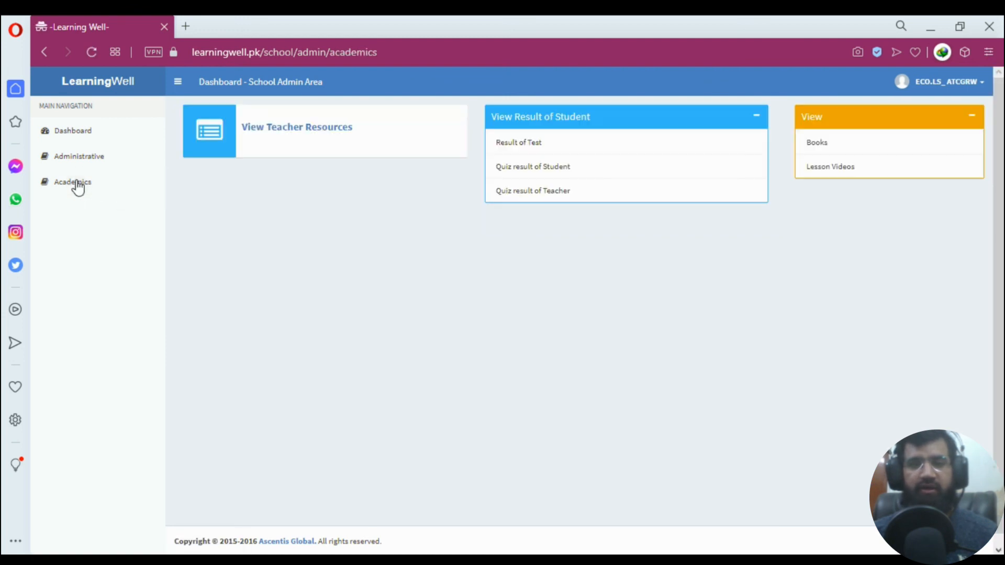
left_click(72, 166)
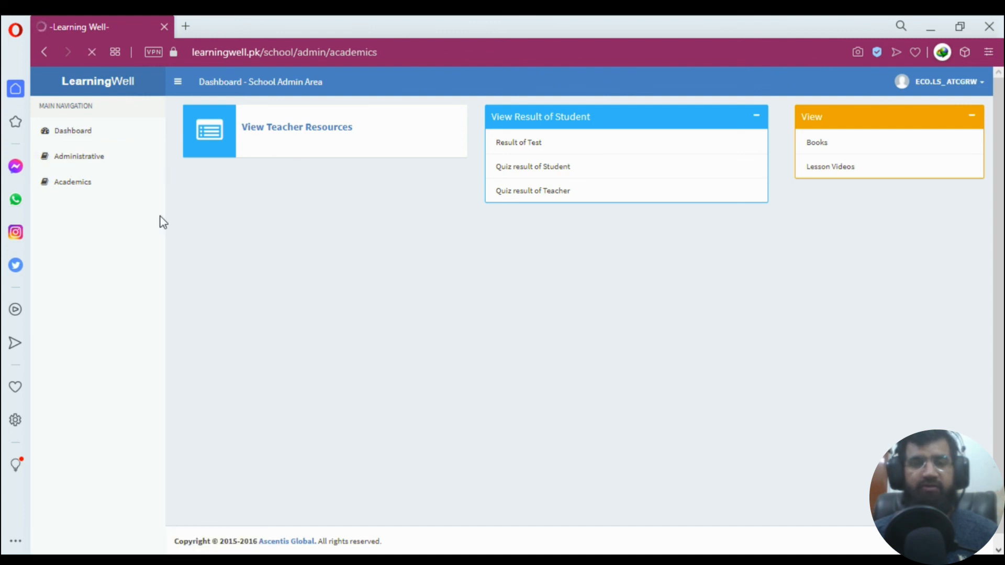
left_click(72, 165)
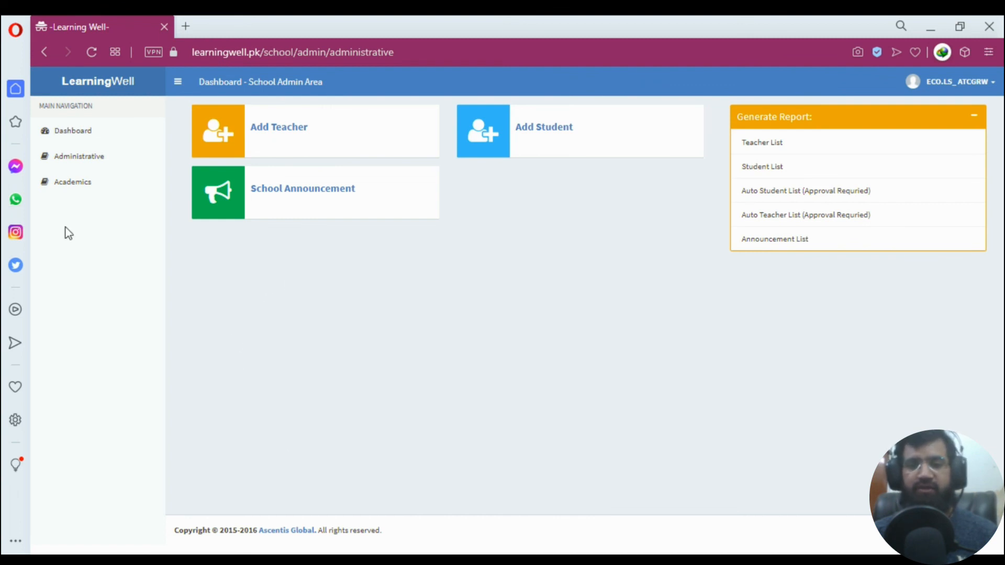
left_click(74, 184)
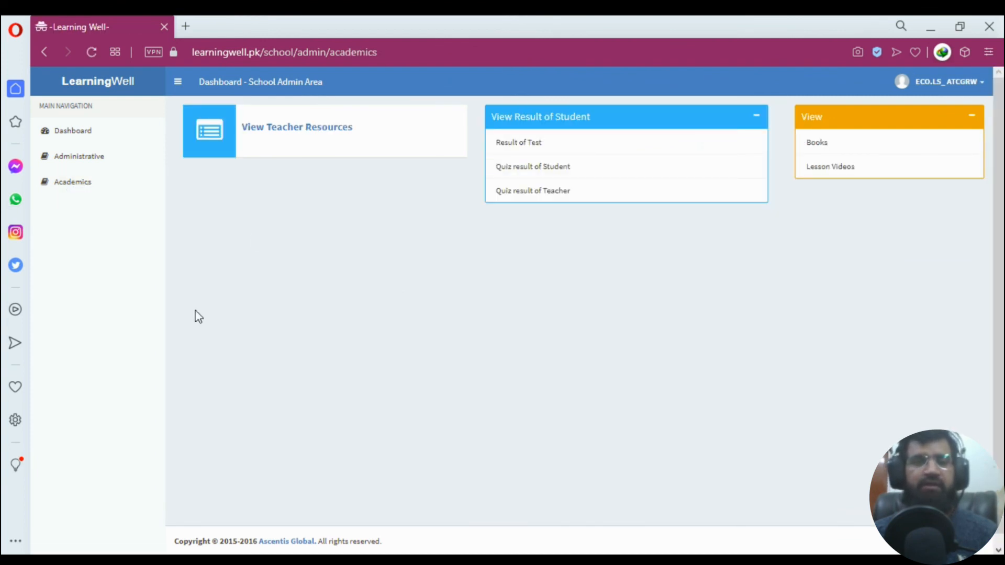
left_click(284, 134)
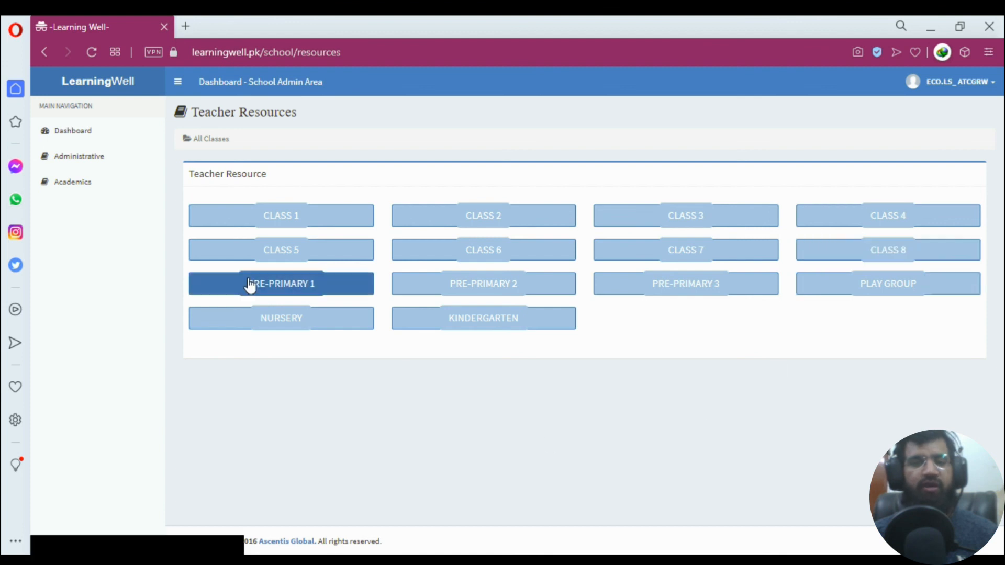
Return to the Academics page listing teacher resources, quiz results, books and lesson videos.
left_click(89, 184)
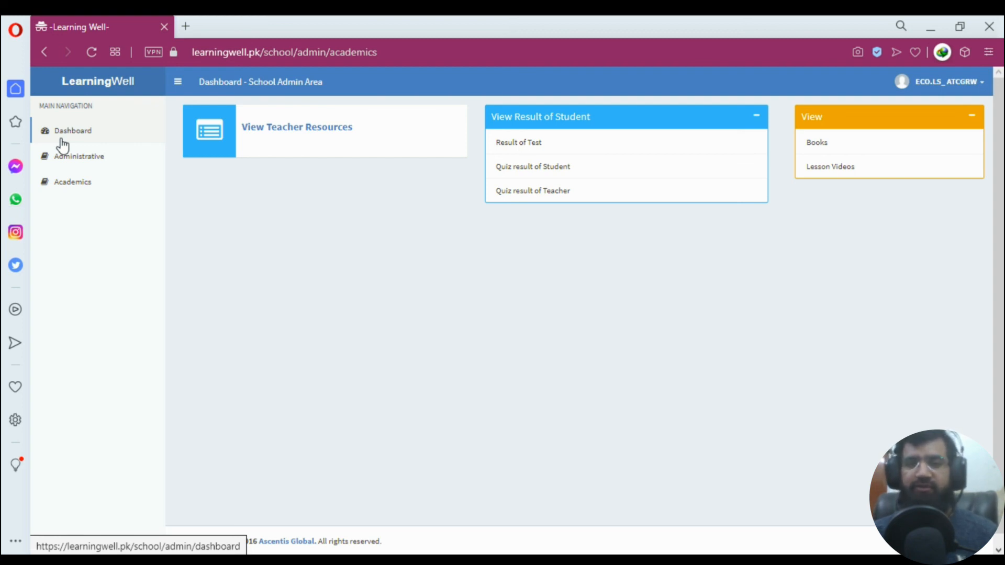
left_click(62, 141)
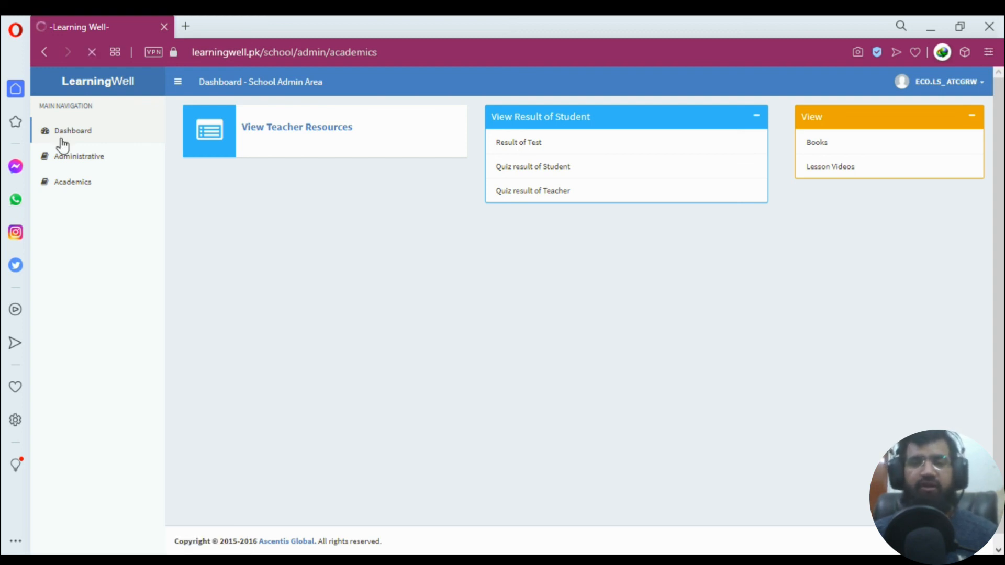